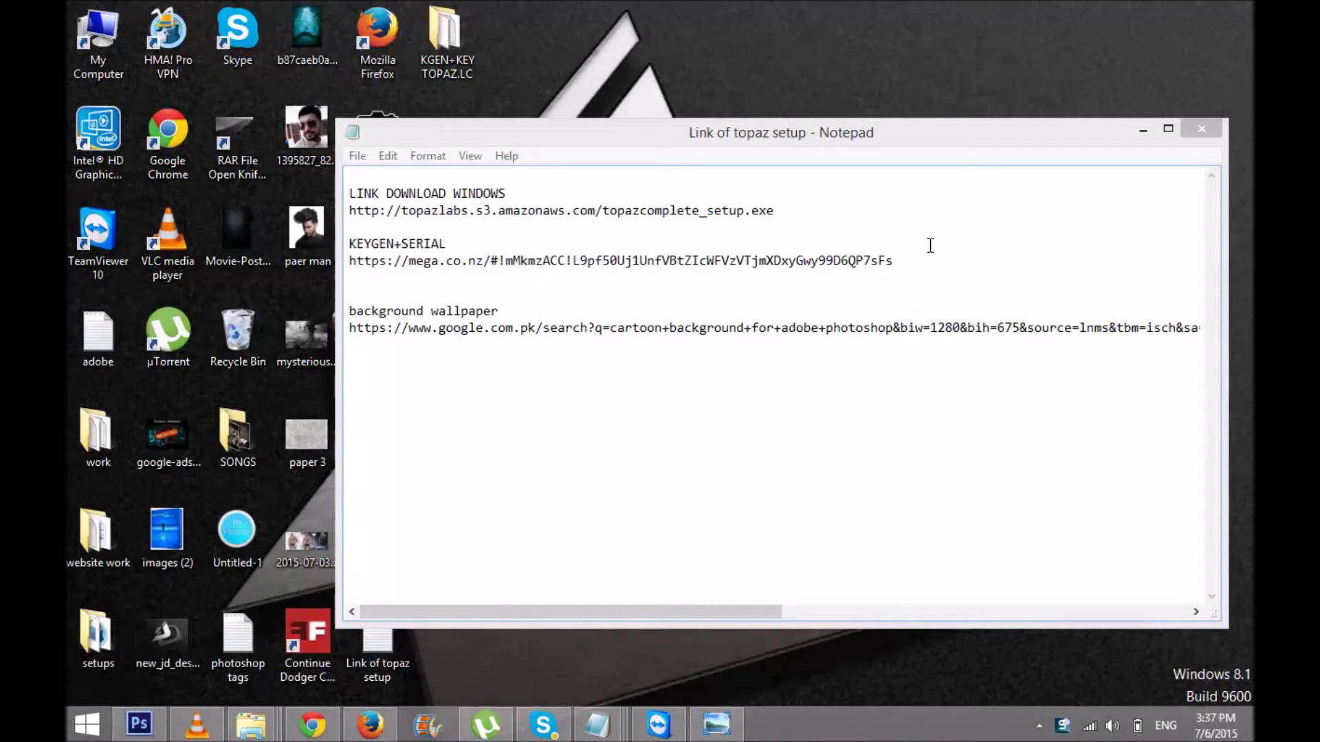
Step: Select the Windows download URL in the Topaz links note, then minimize Notepad
click(771, 210)
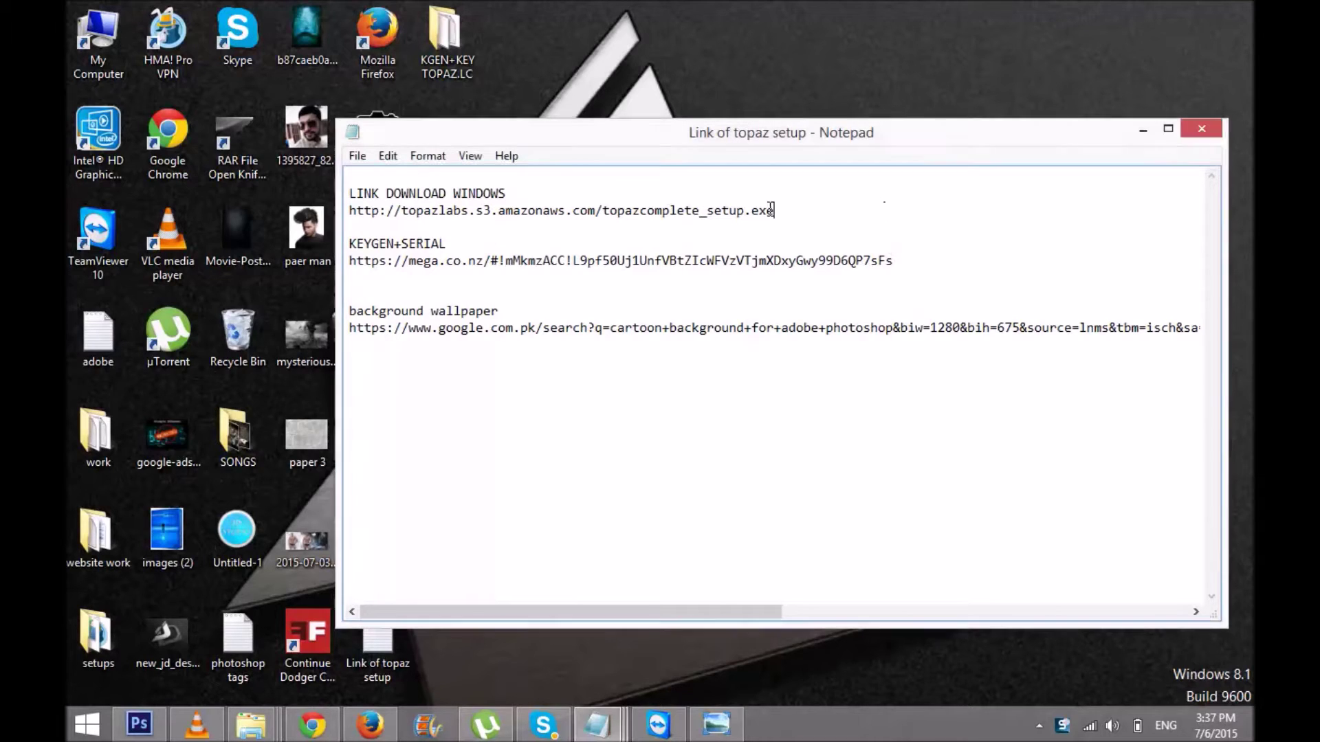
drag(771, 210, 314, 212)
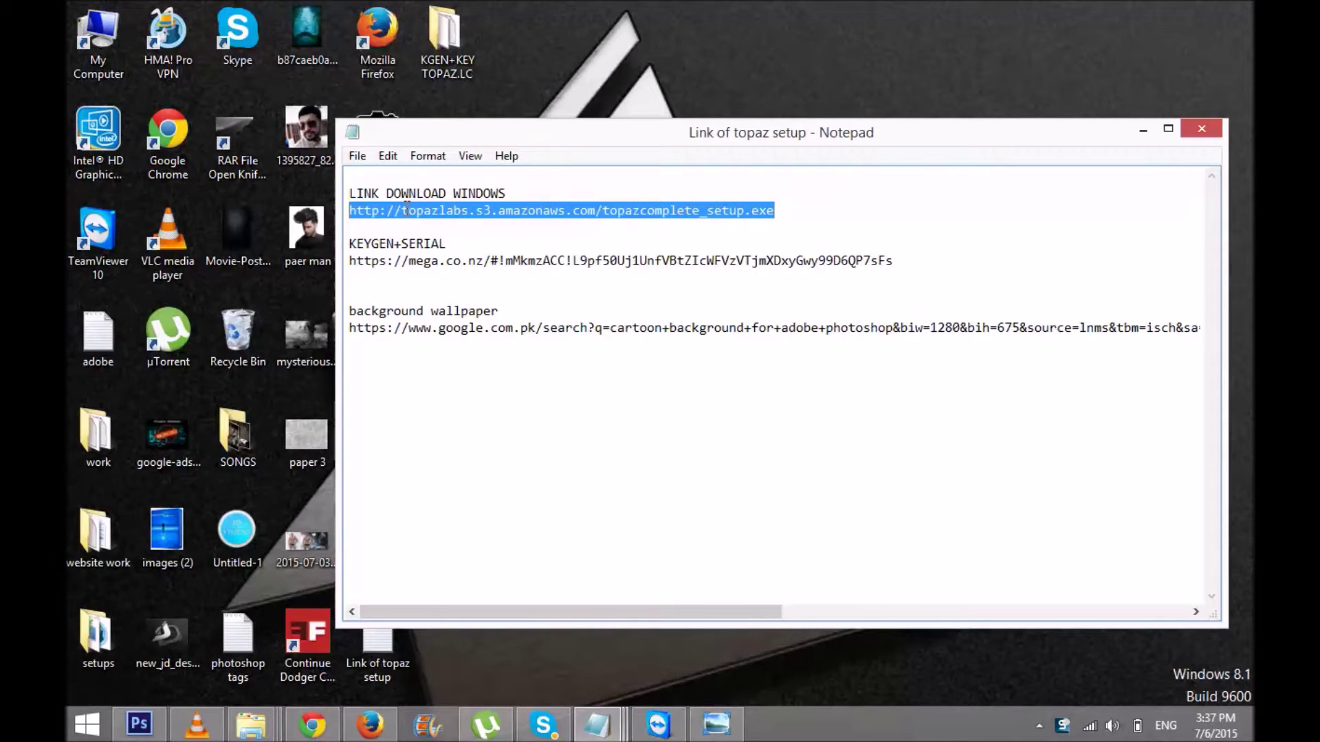
click(432, 261)
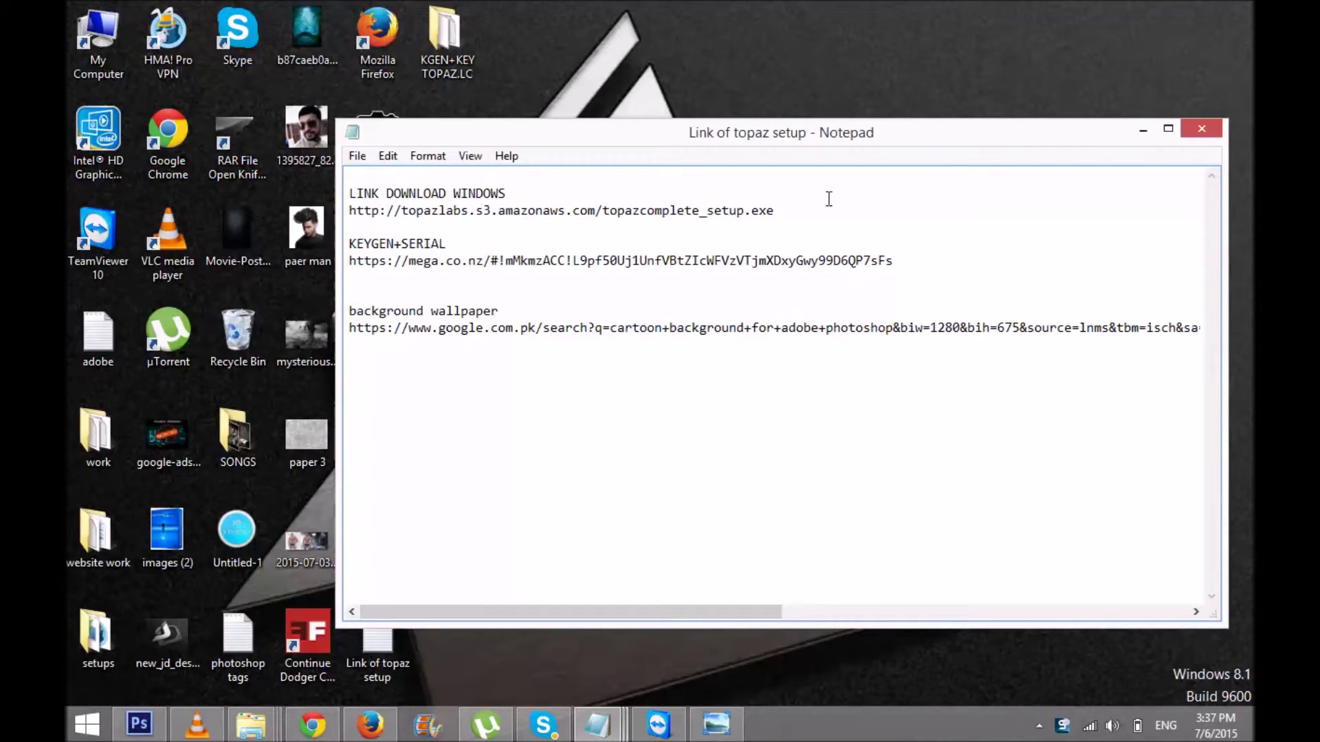
click(1143, 130)
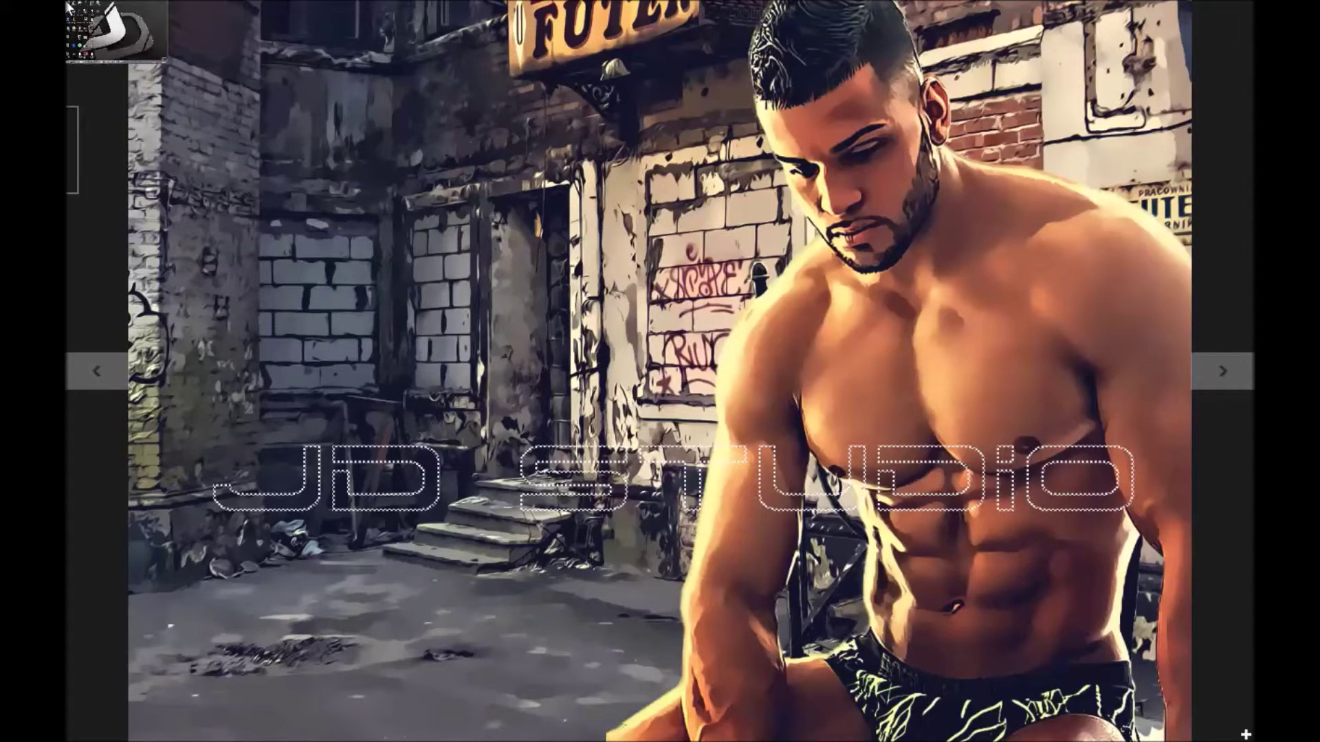
click(162, 8)
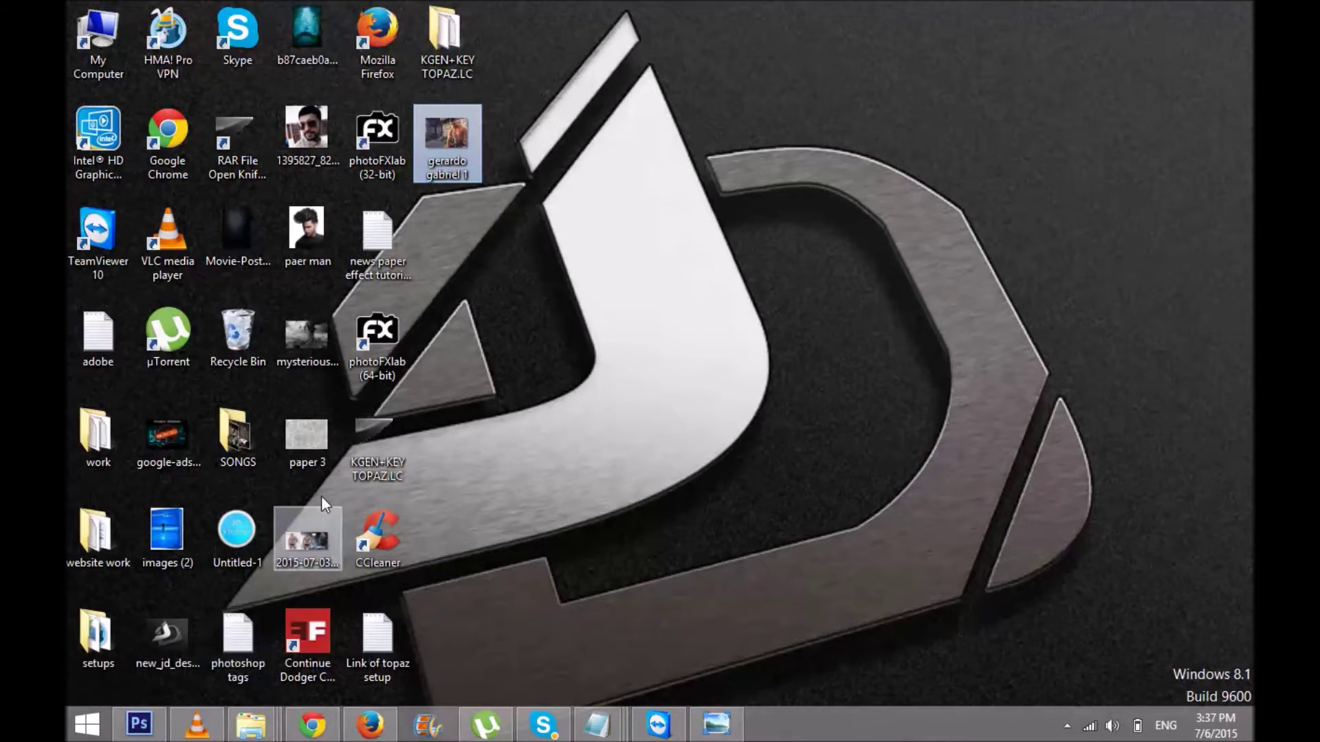
Step: Launch photoFXlab 32-bit, submit the licence key via Help > Enter Key, and confirm activation
double_click(368, 141)
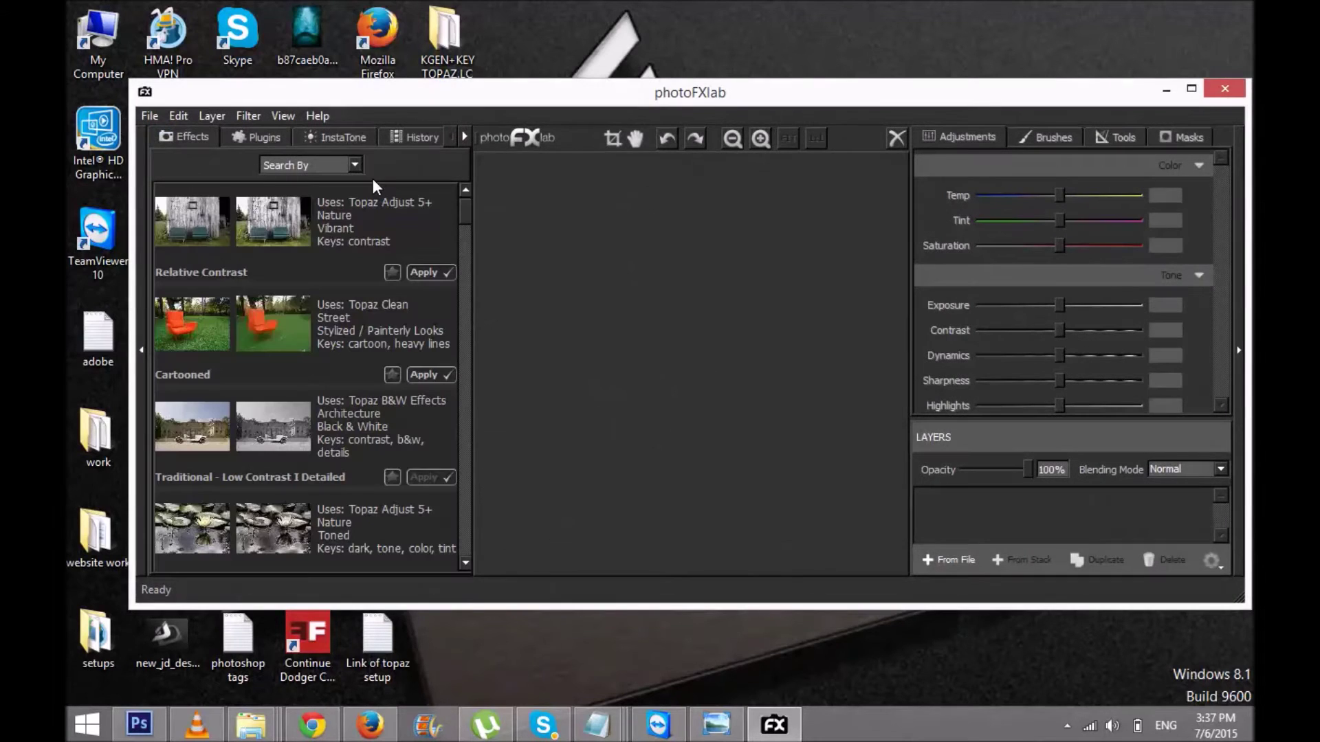
click(318, 117)
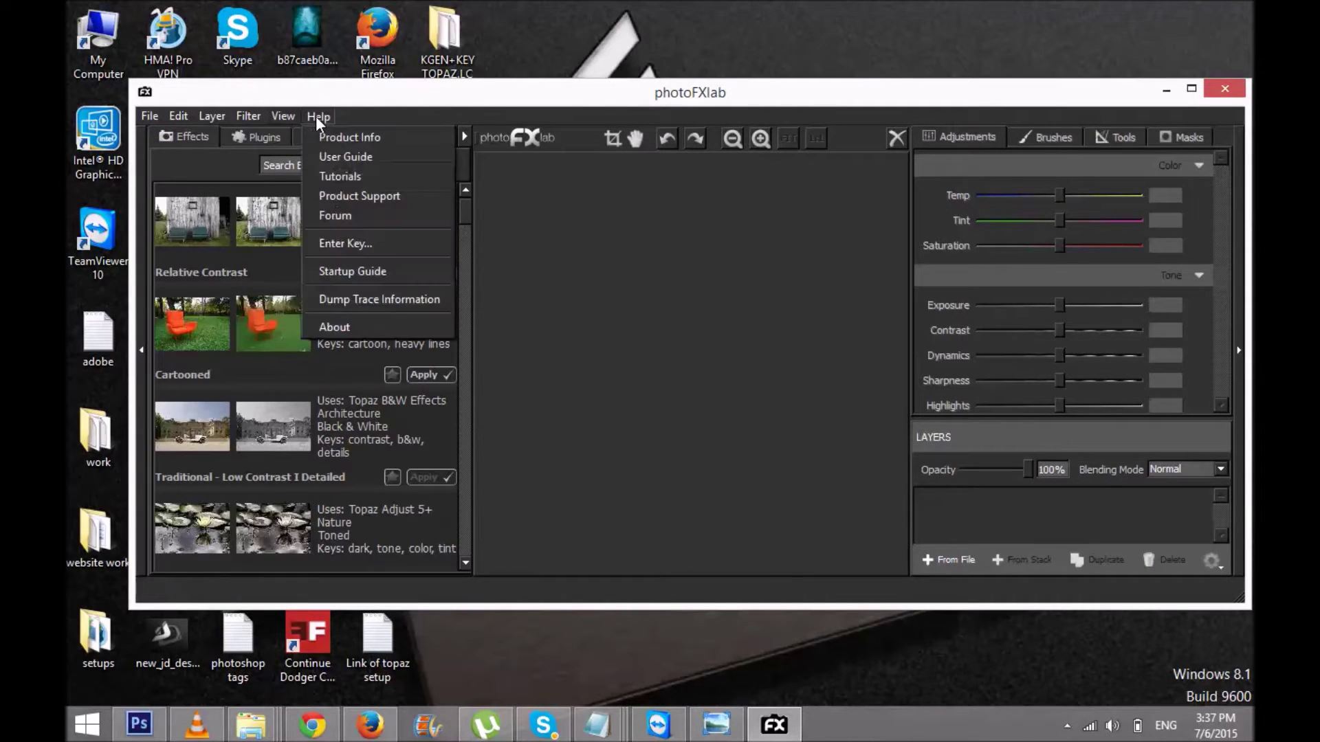
click(352, 245)
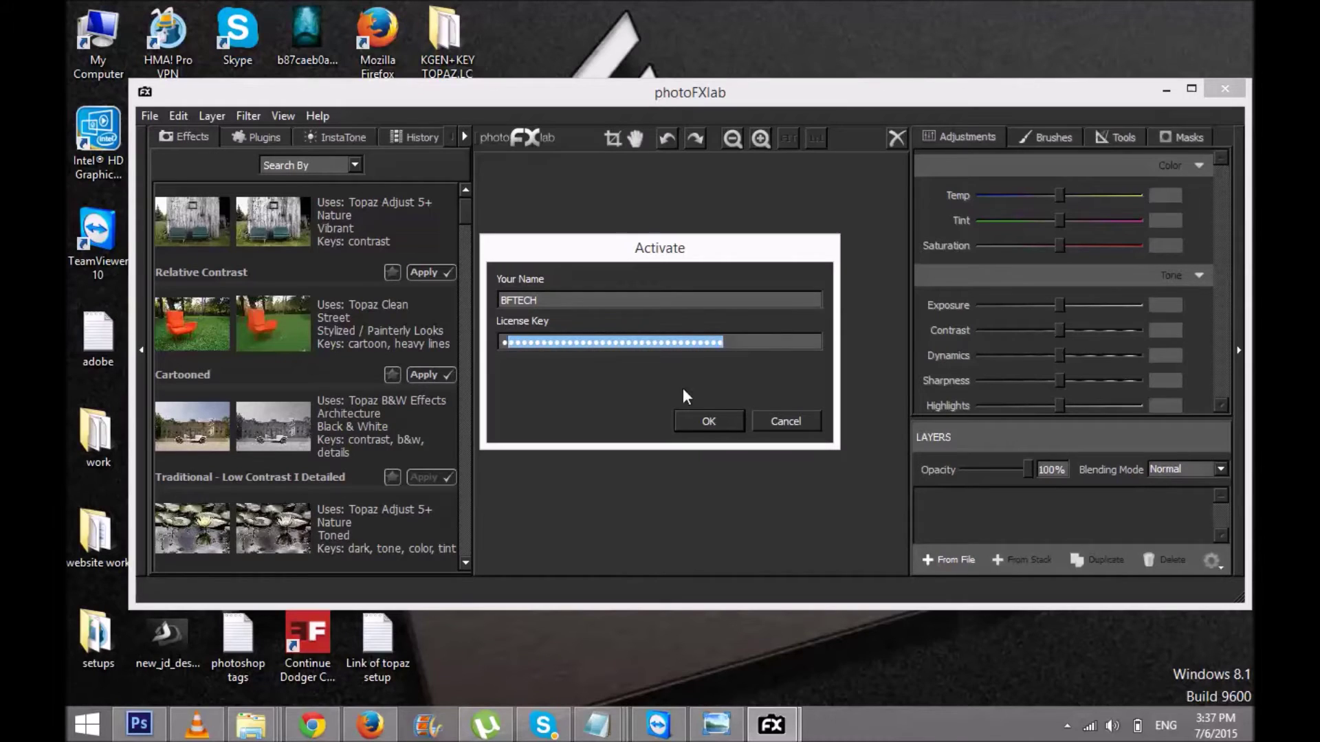
click(711, 419)
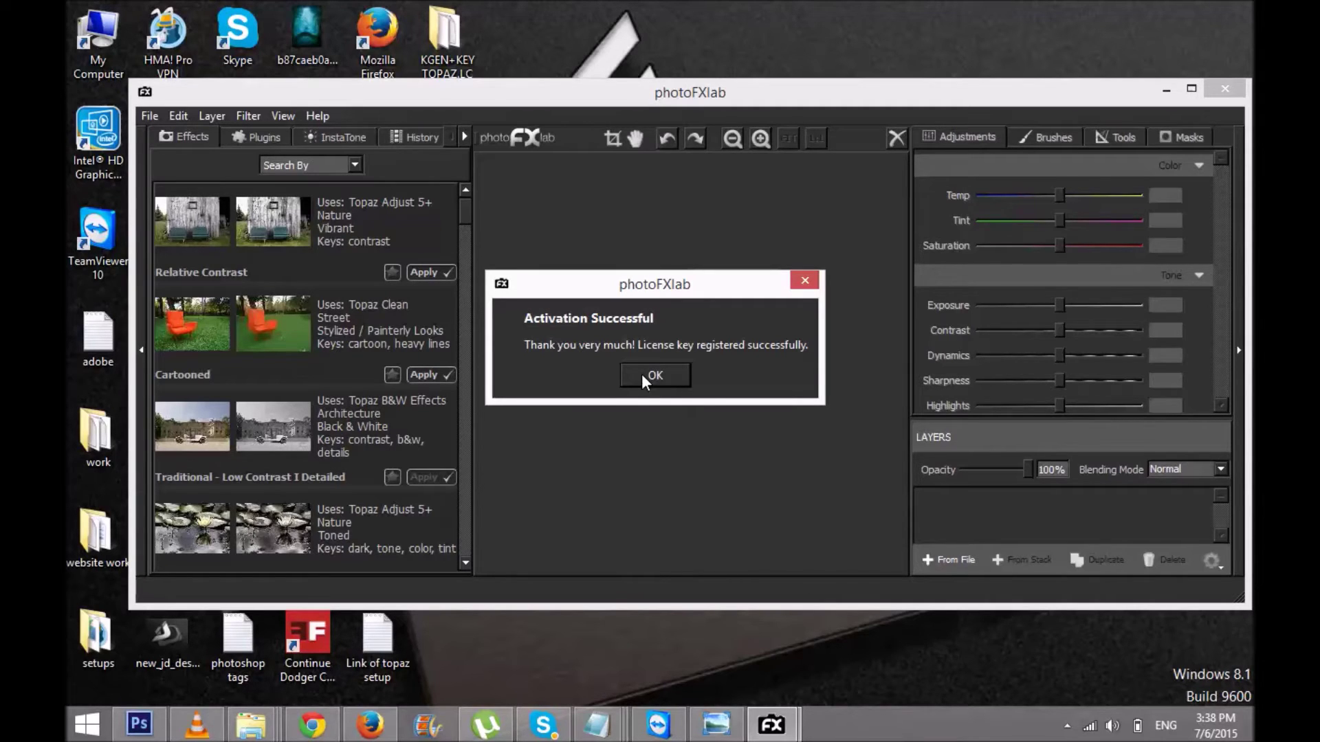
click(643, 376)
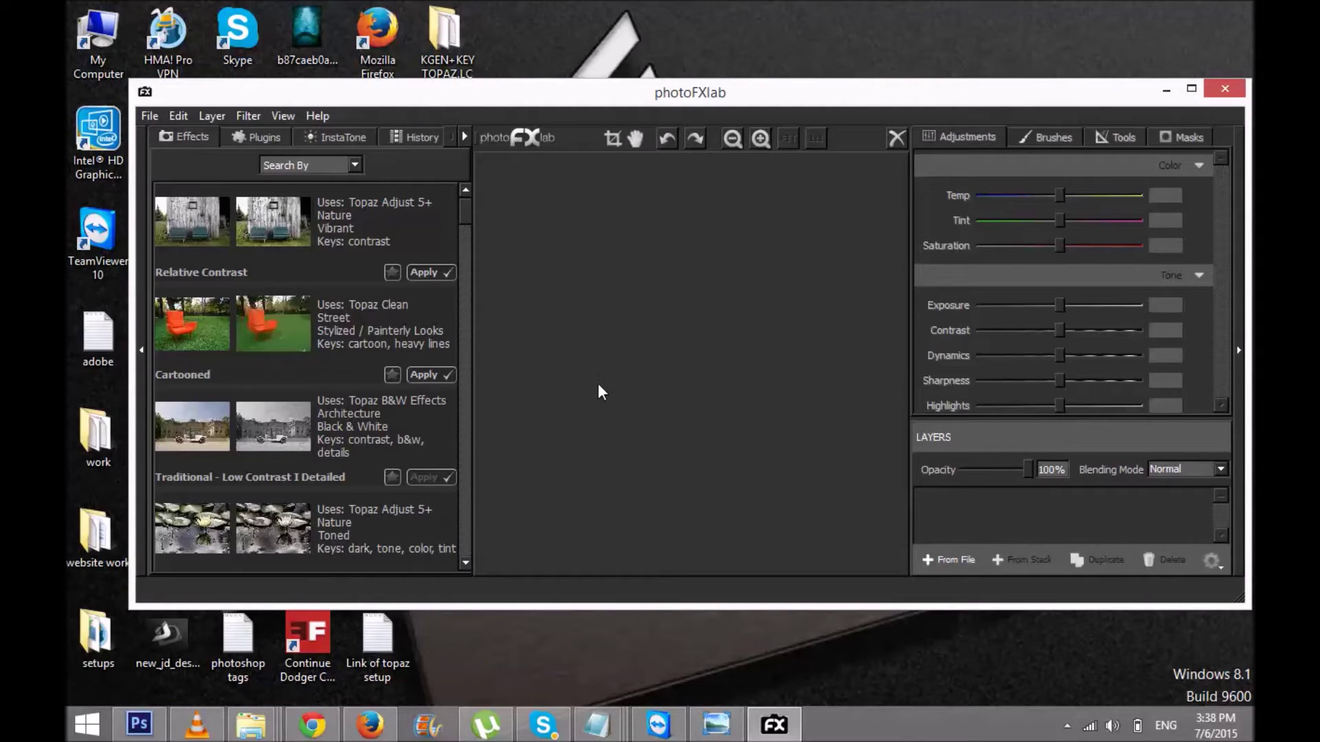
Step: Switch to Photoshop and run Filter > Topaz Labs > Topaz Clean 3 on the portrait
click(139, 721)
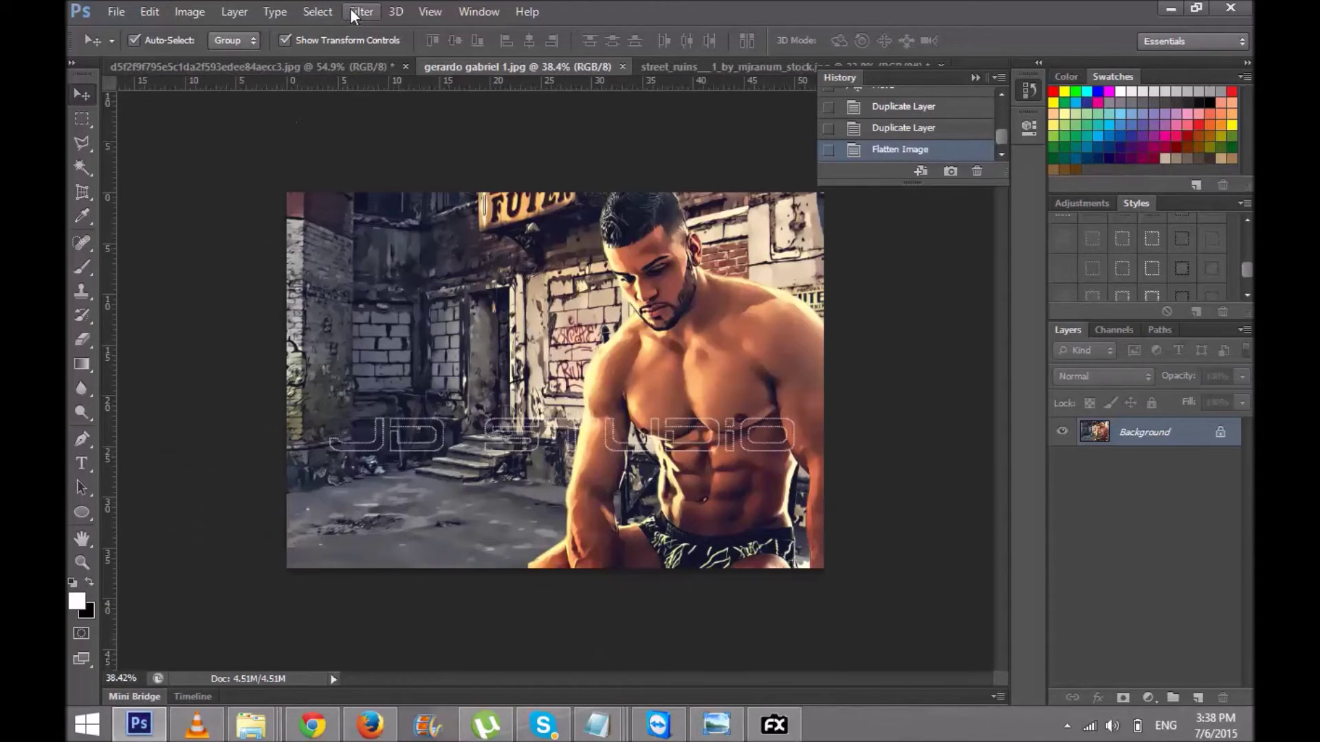
click(355, 13)
mouse_move(573, 385)
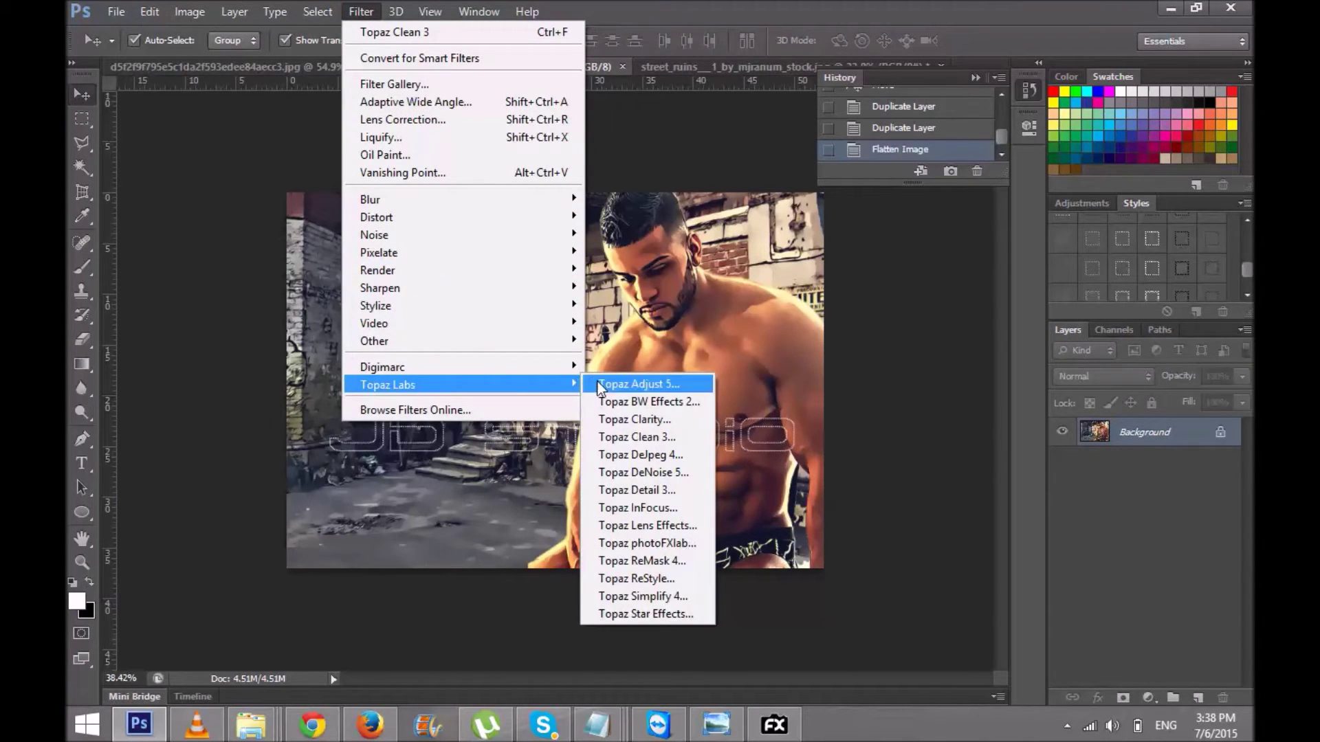
click(646, 443)
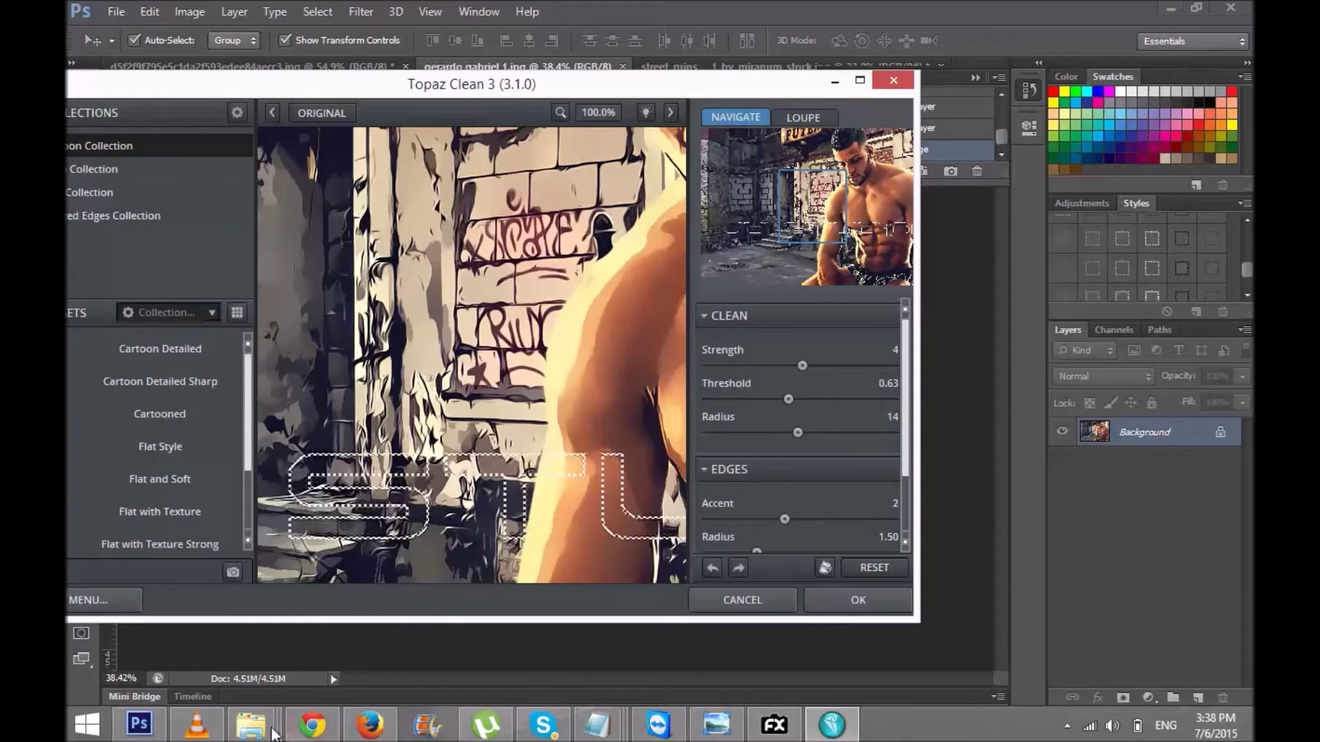
Step: Open the Keys file from the KGEN+KEY TOPAZ.LC folder, then bring Topaz Clean 3 back up
mouse_move(252, 732)
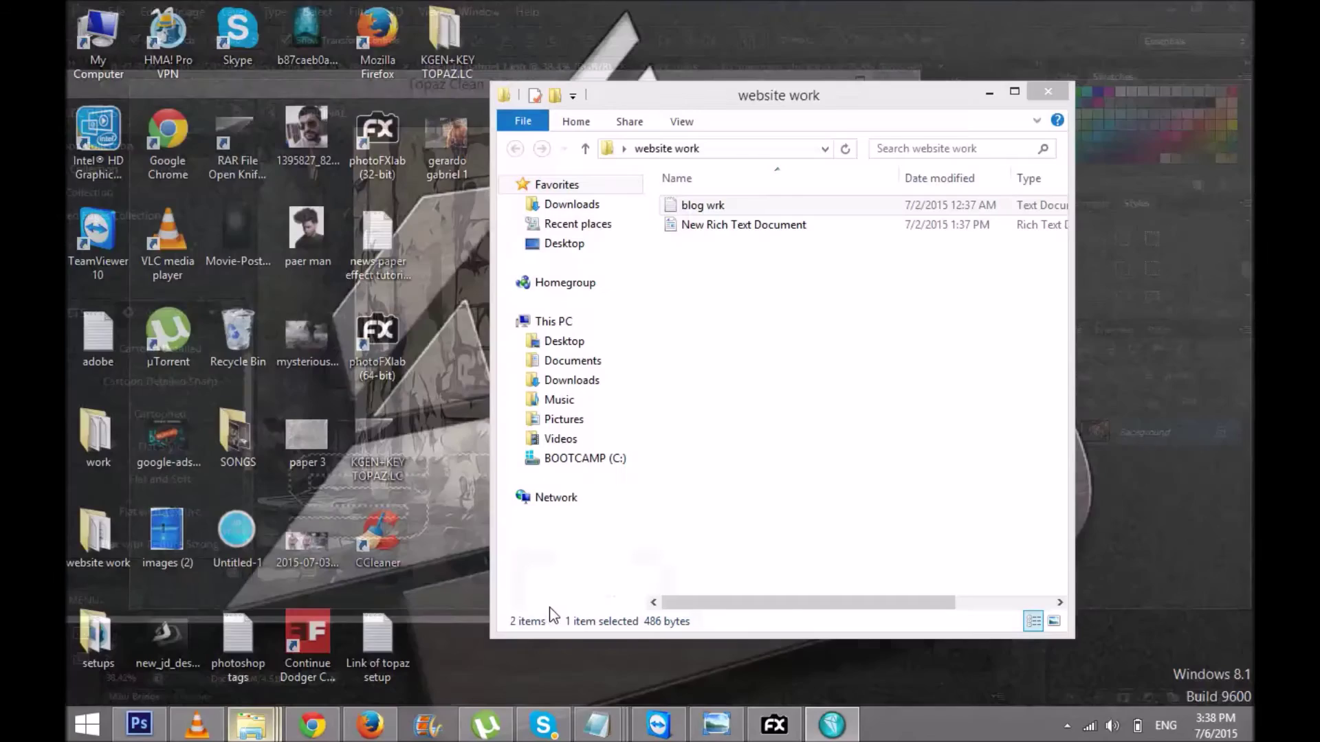
click(550, 611)
mouse_move(252, 728)
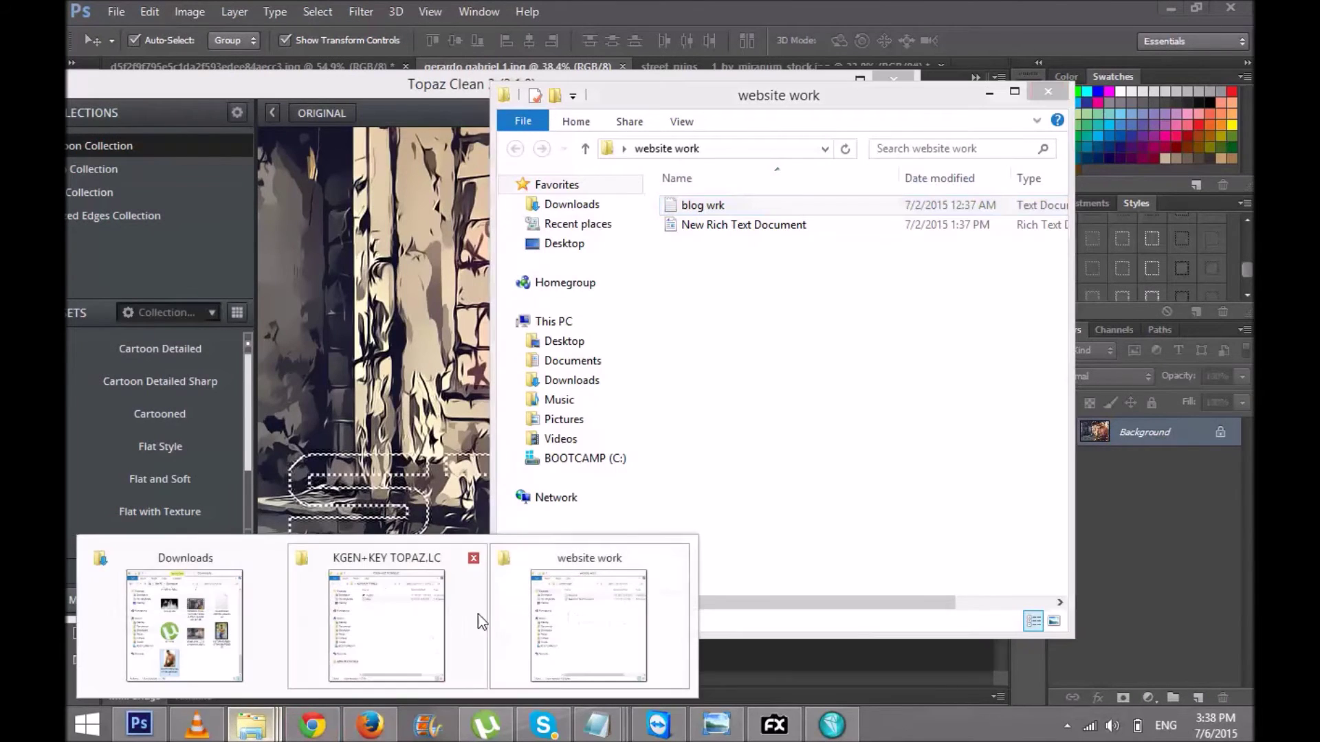
click(442, 617)
double_click(291, 143)
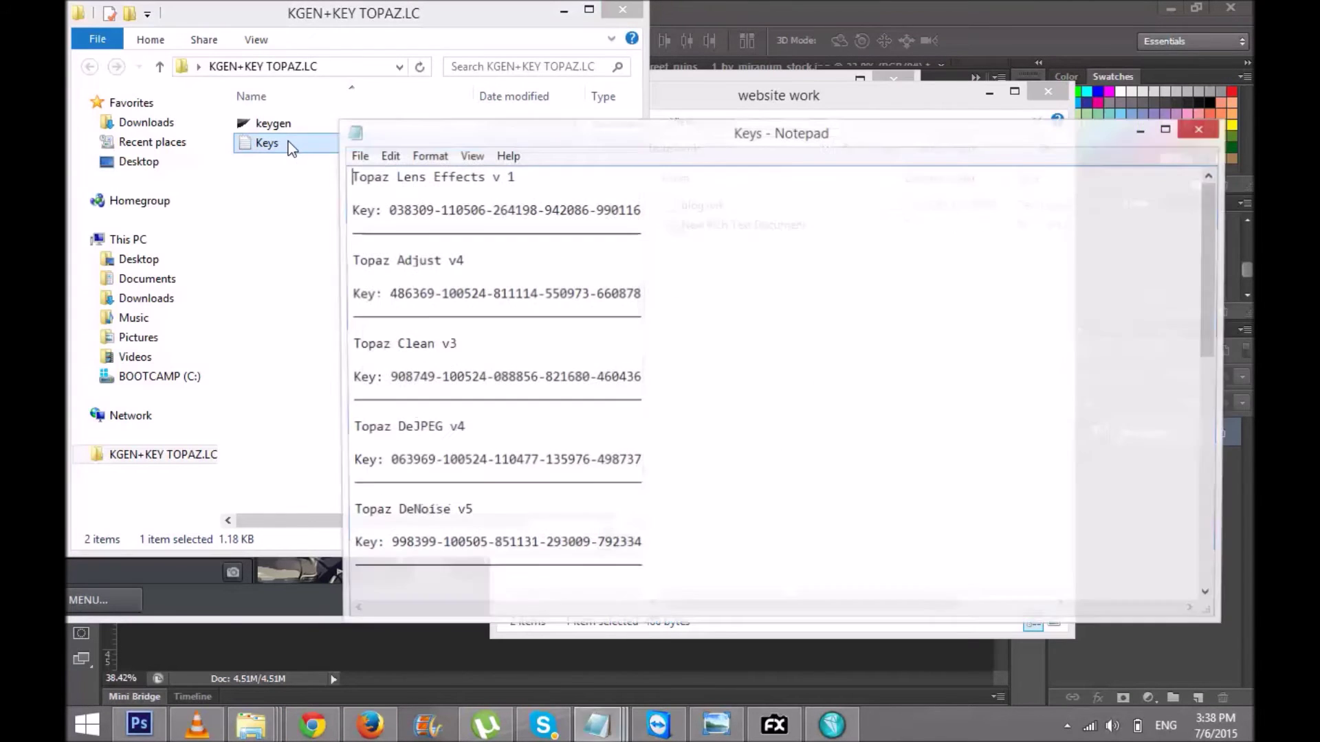
click(824, 8)
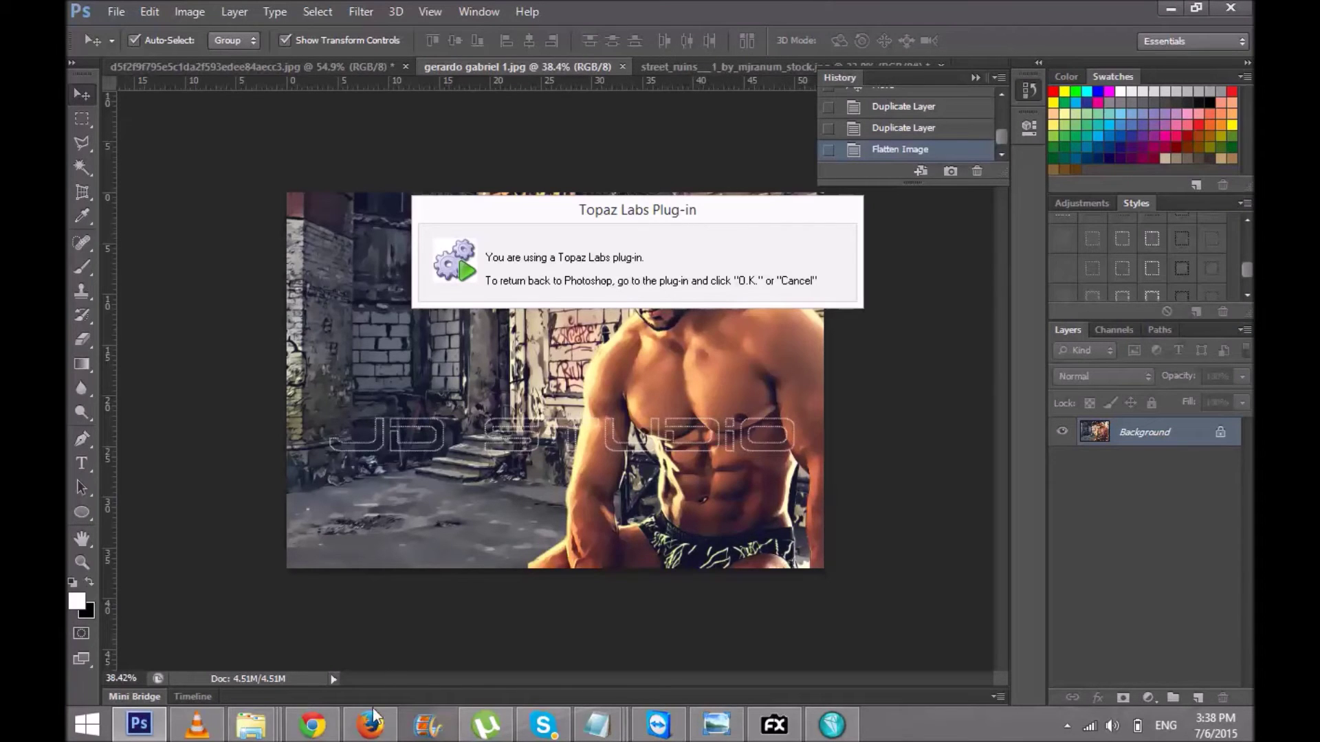
click(829, 725)
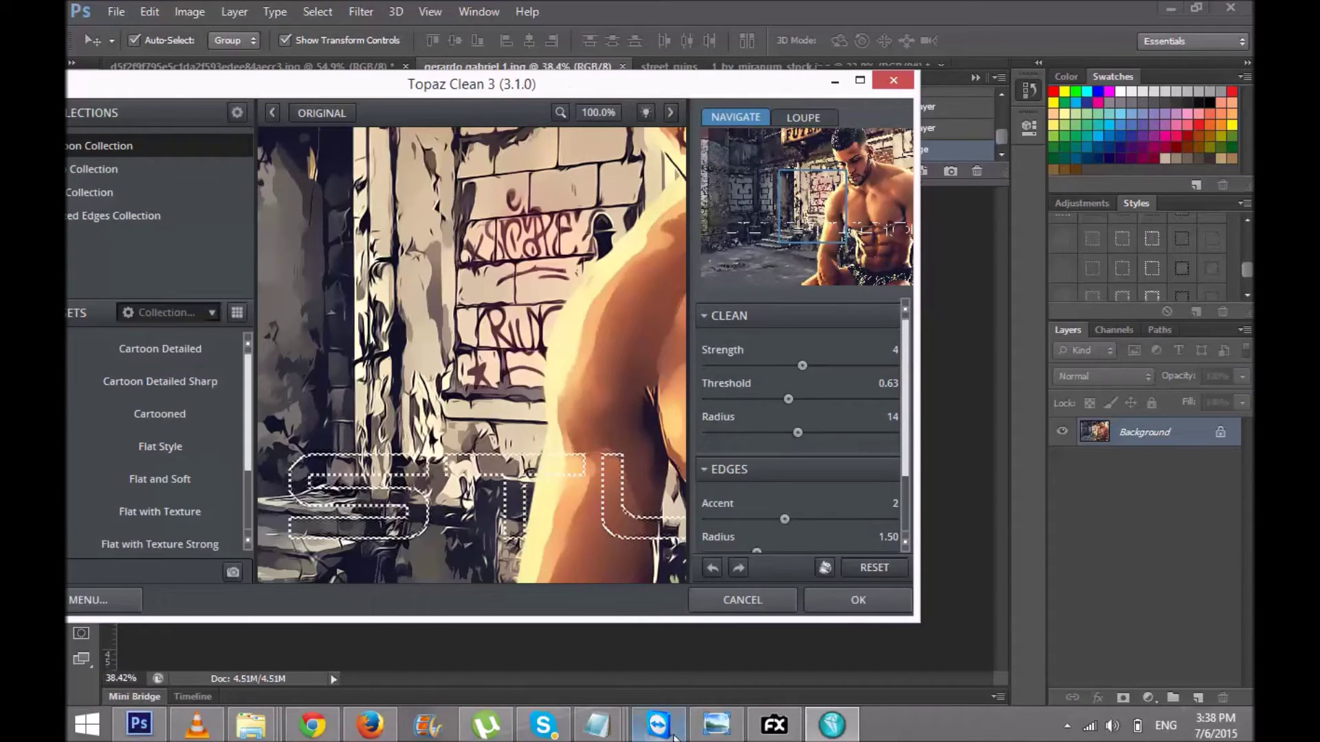
Step: Bring the Keys notes forward and scroll to the Topaz Clean v3 entry
click(615, 731)
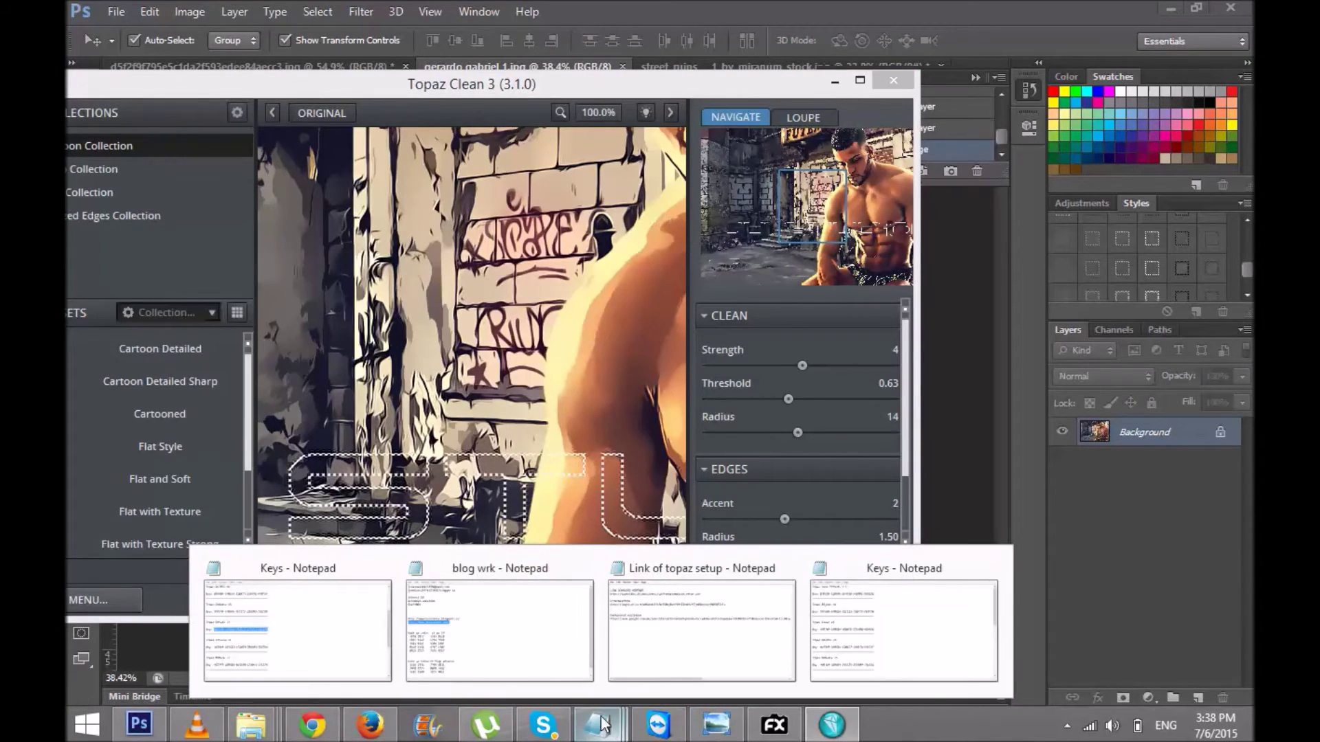
click(306, 637)
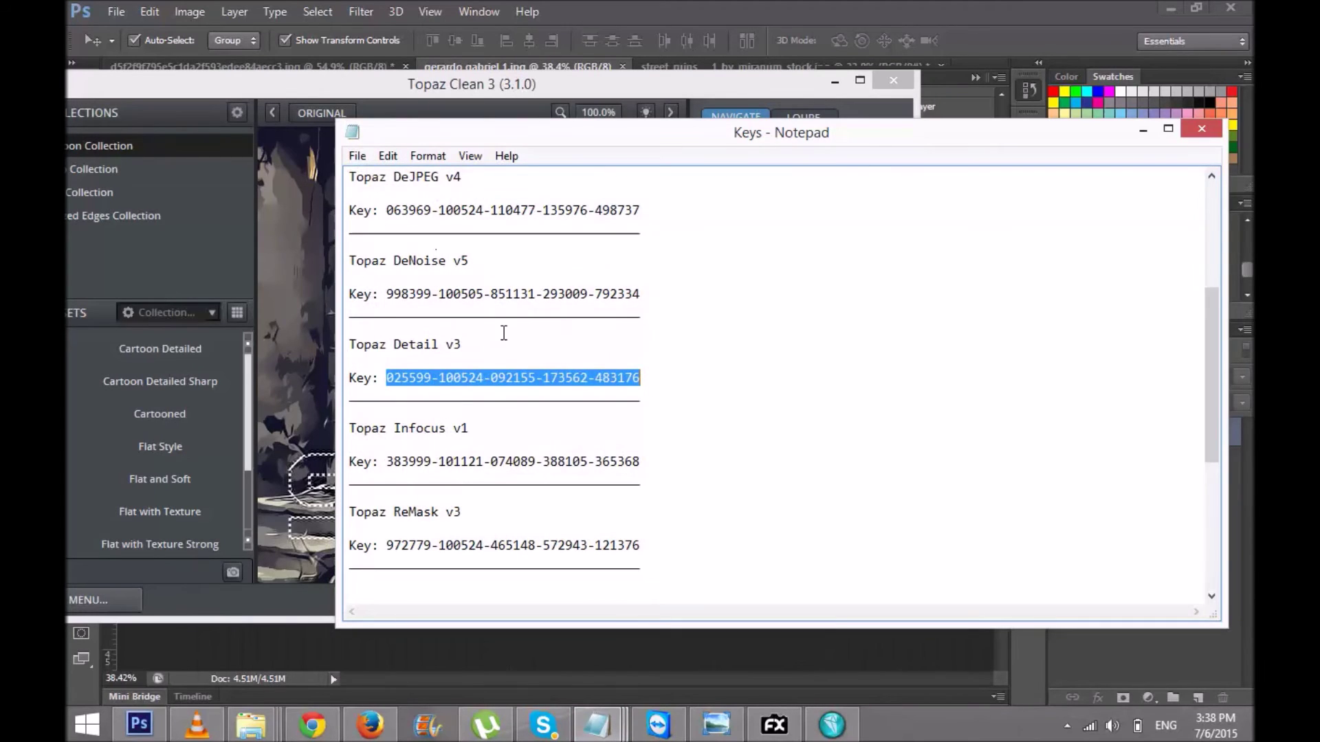
scroll(543, 419, down, 5)
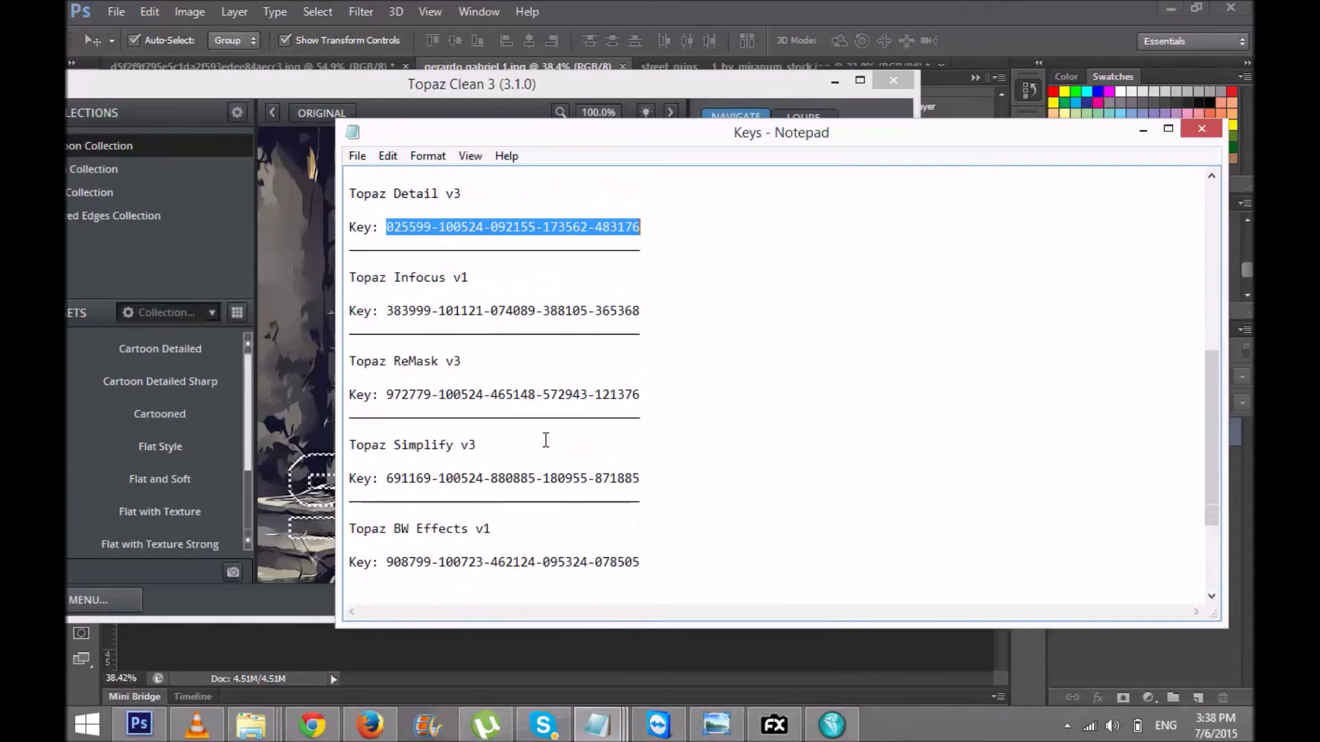
scroll(546, 440, down, 1)
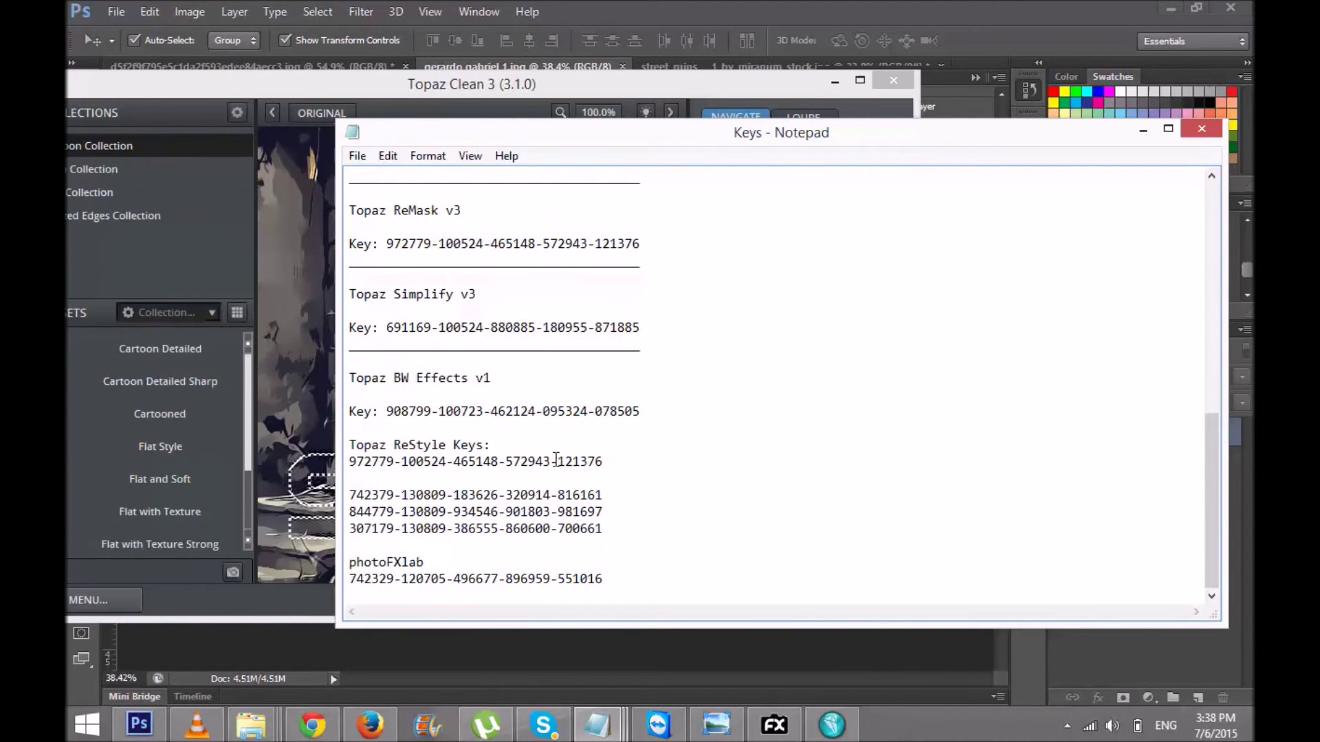
scroll(556, 459, up, 5)
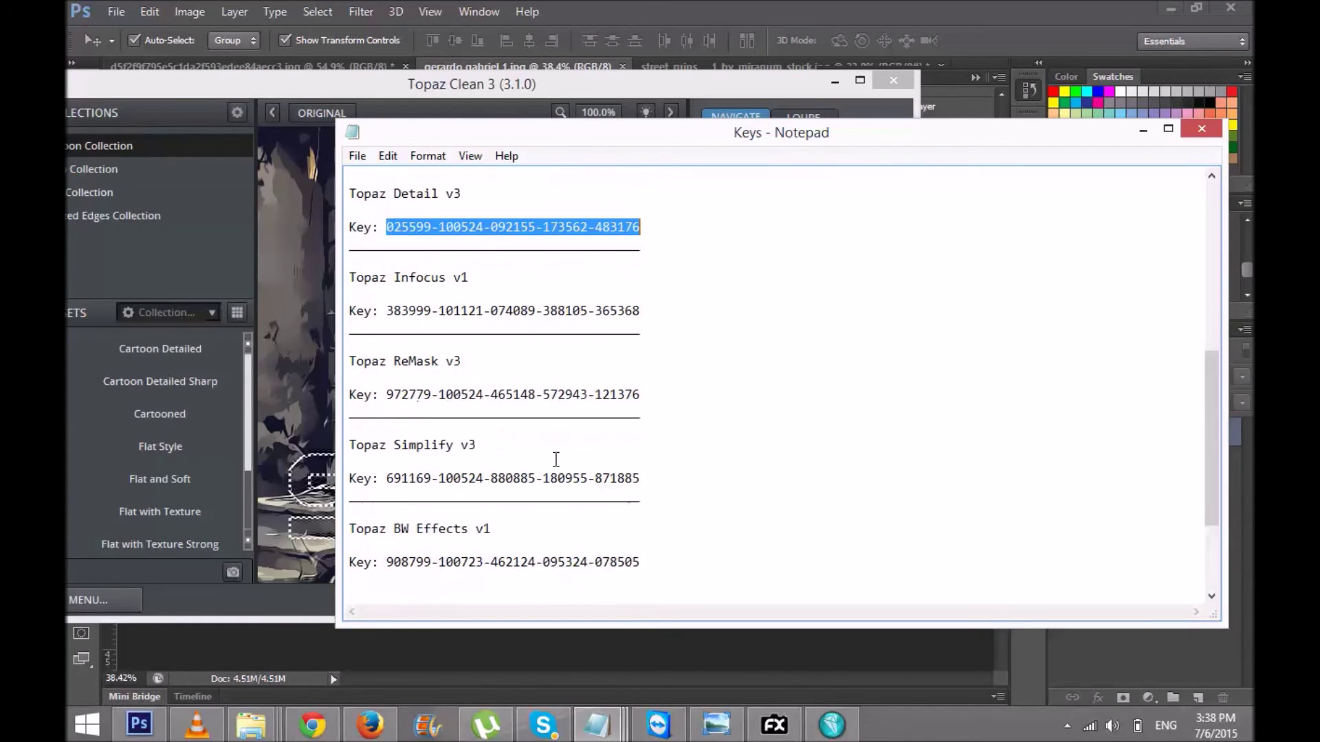
scroll(556, 459, up, 4)
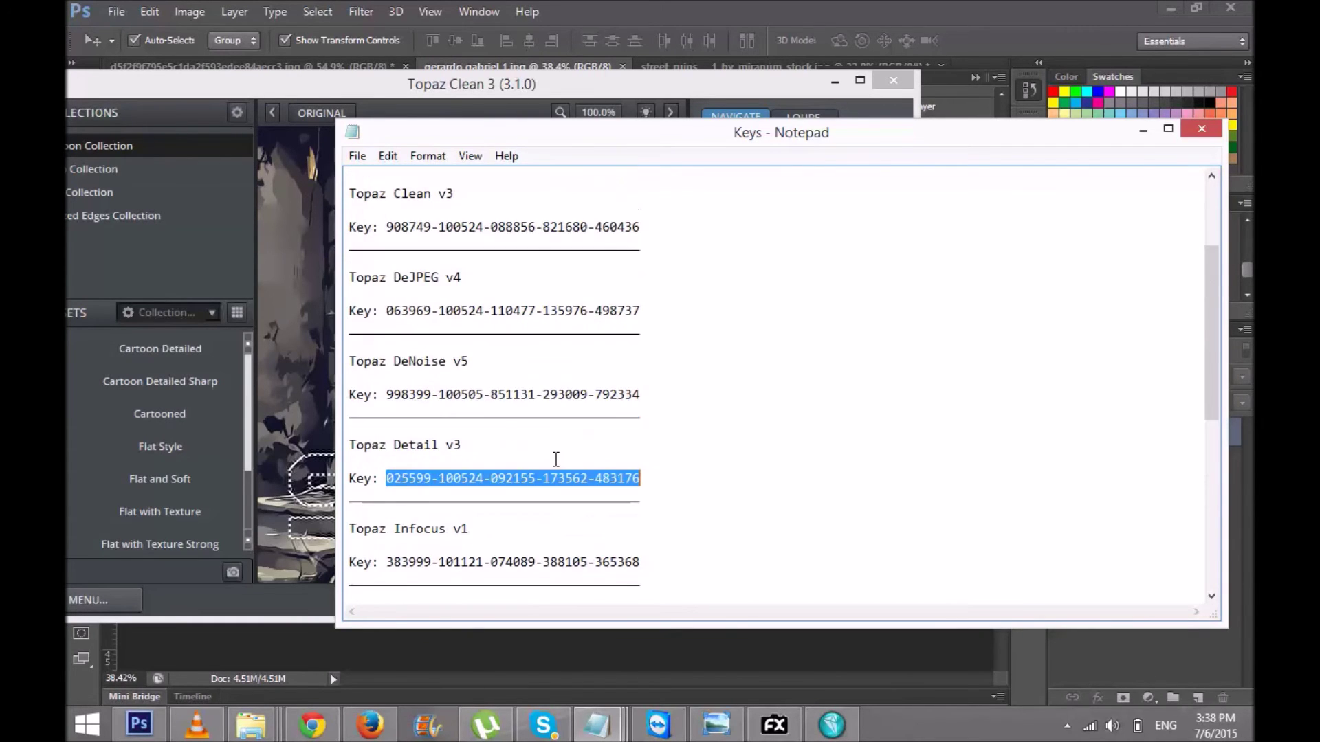
Step: Copy the Topaz Clean v3 licence key and return to Photoshop
drag(646, 277, 388, 280)
right_click(404, 276)
click(447, 340)
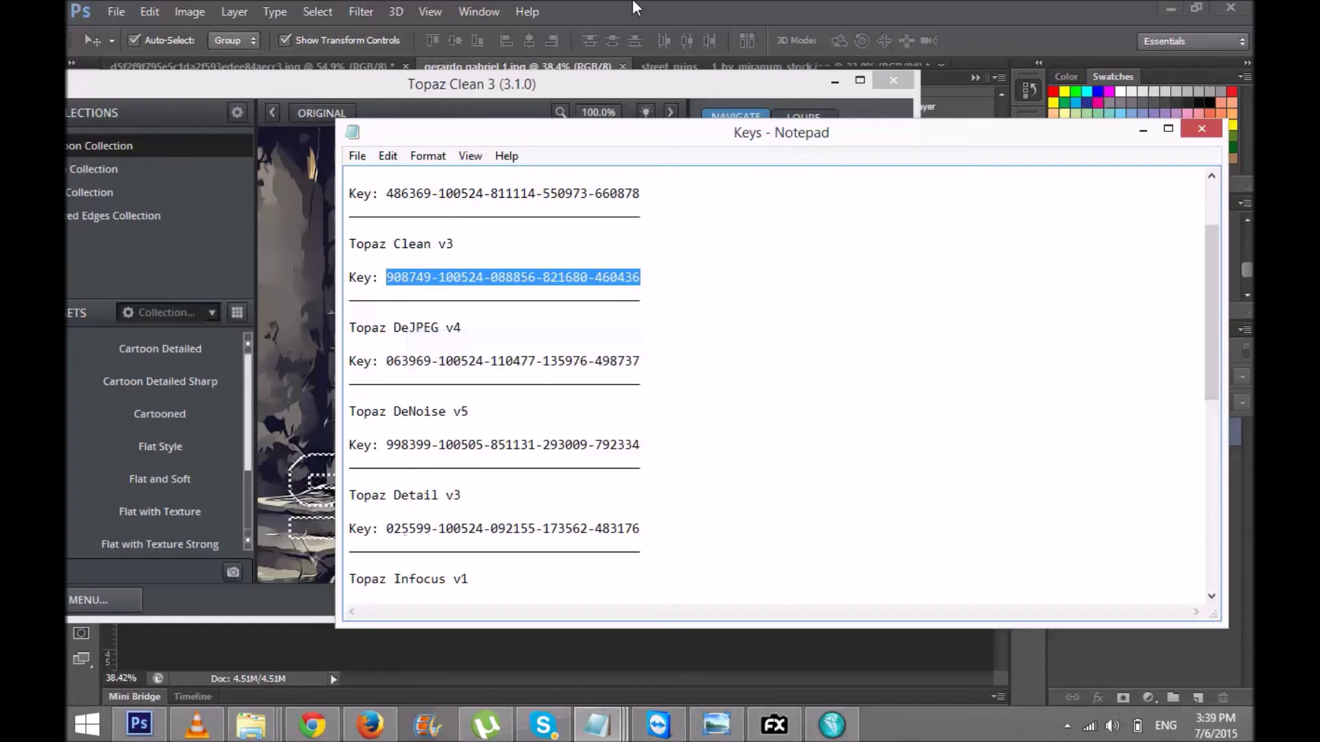
click(635, 8)
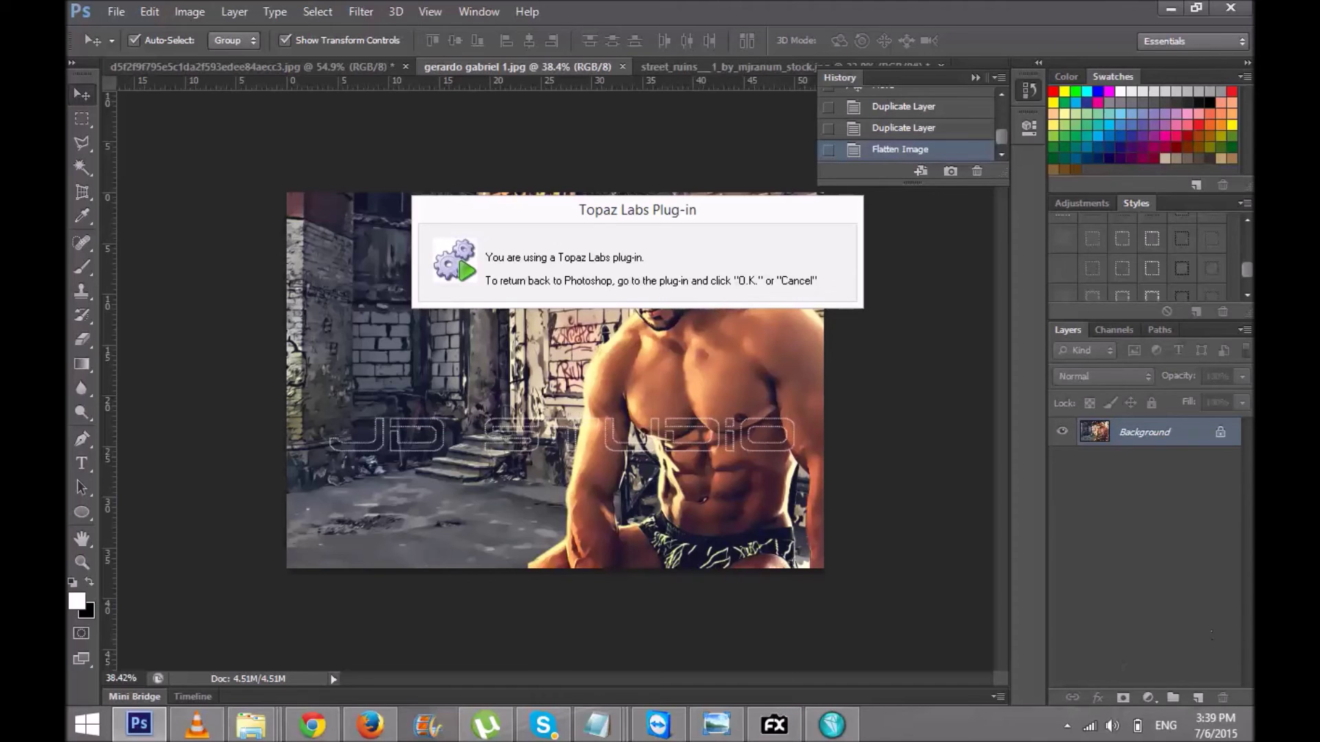
click(1243, 735)
Step: Preview the portrait image from the Downloads folder, then close Photo Viewer
mouse_move(265, 735)
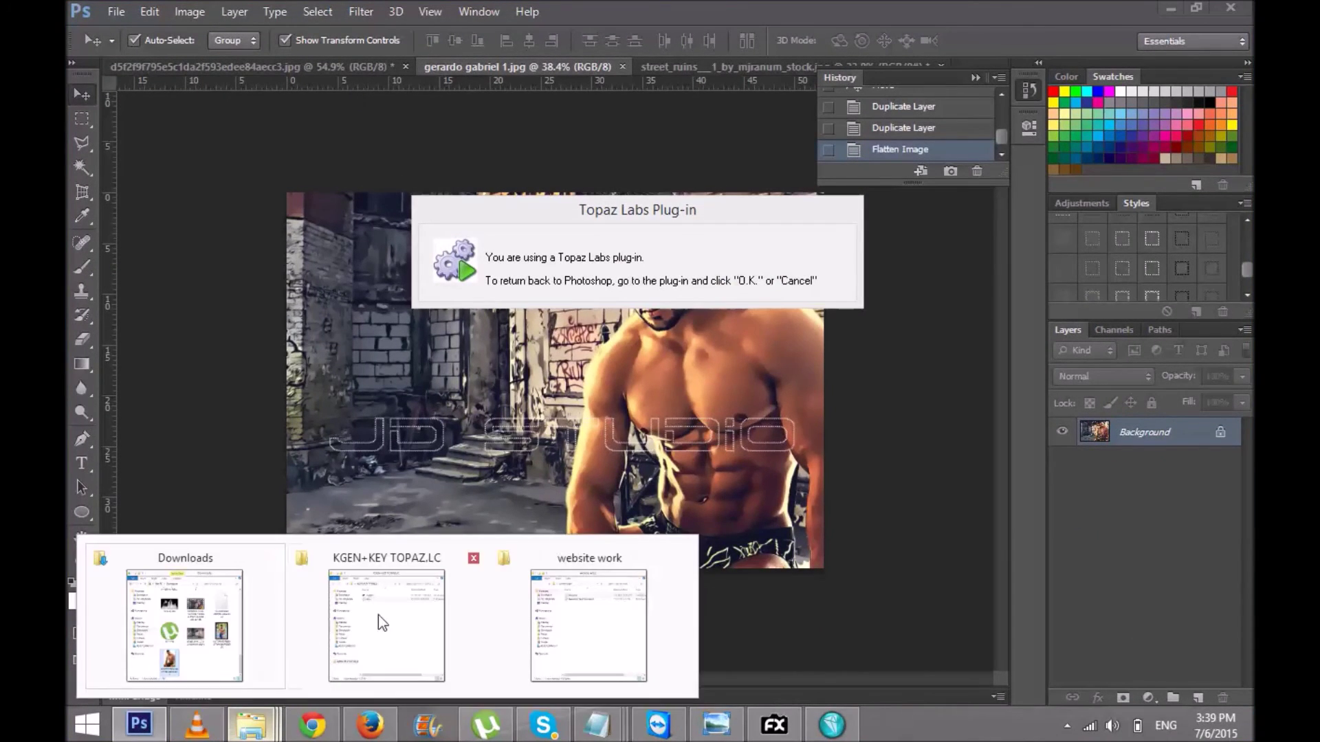
mouse_move(380, 613)
click(183, 618)
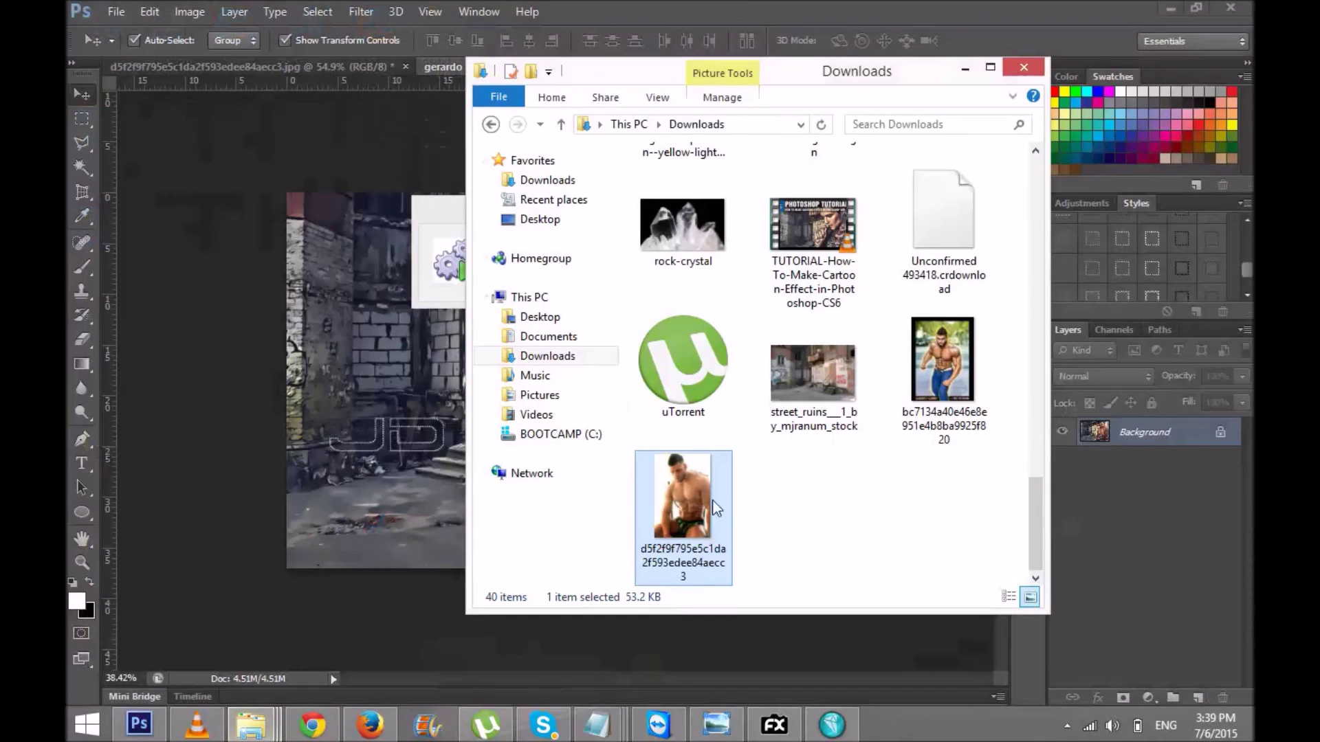
right_click(713, 504)
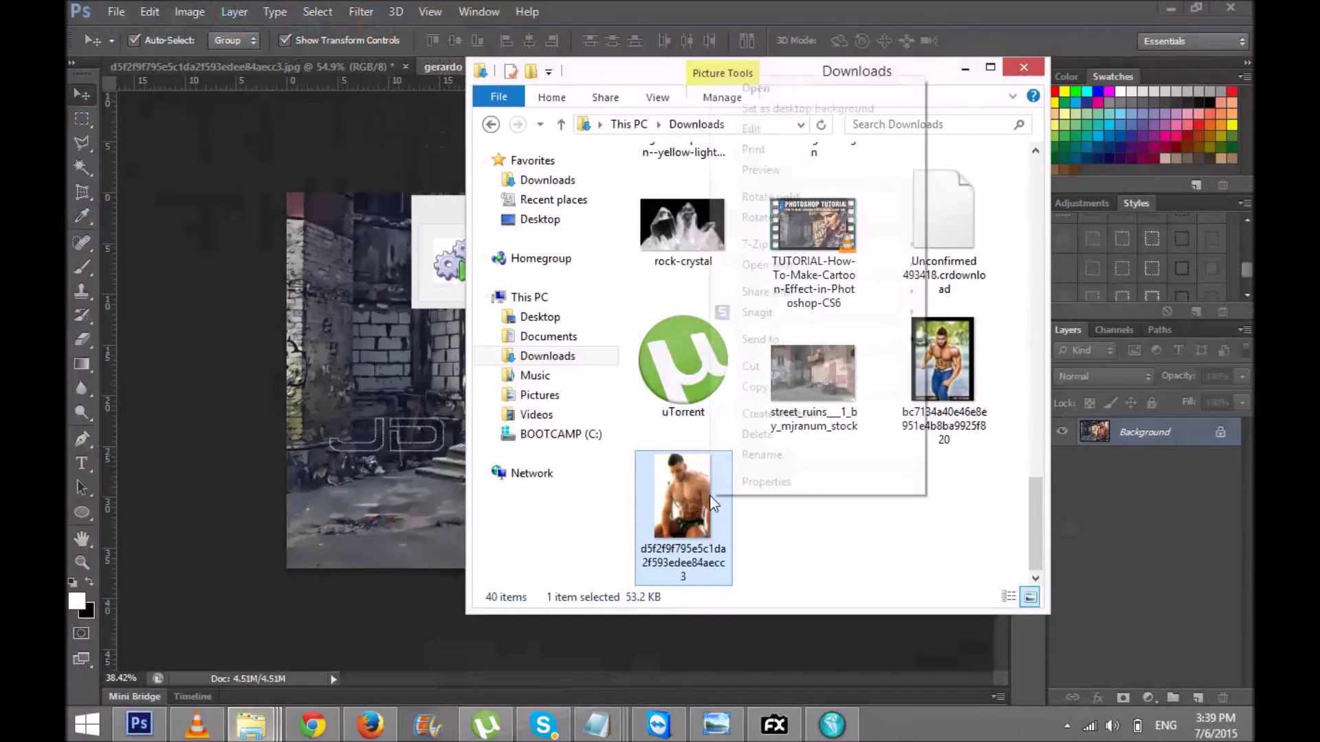
click(766, 172)
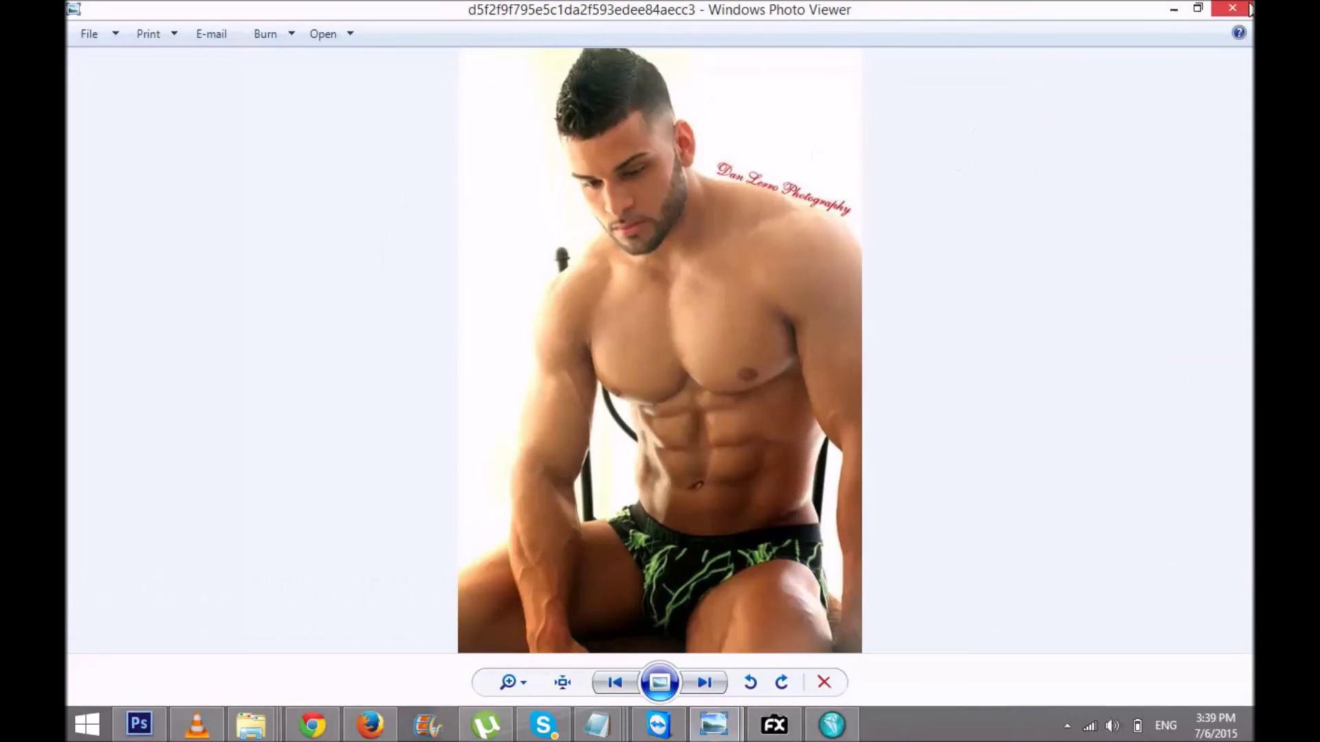
click(1231, 10)
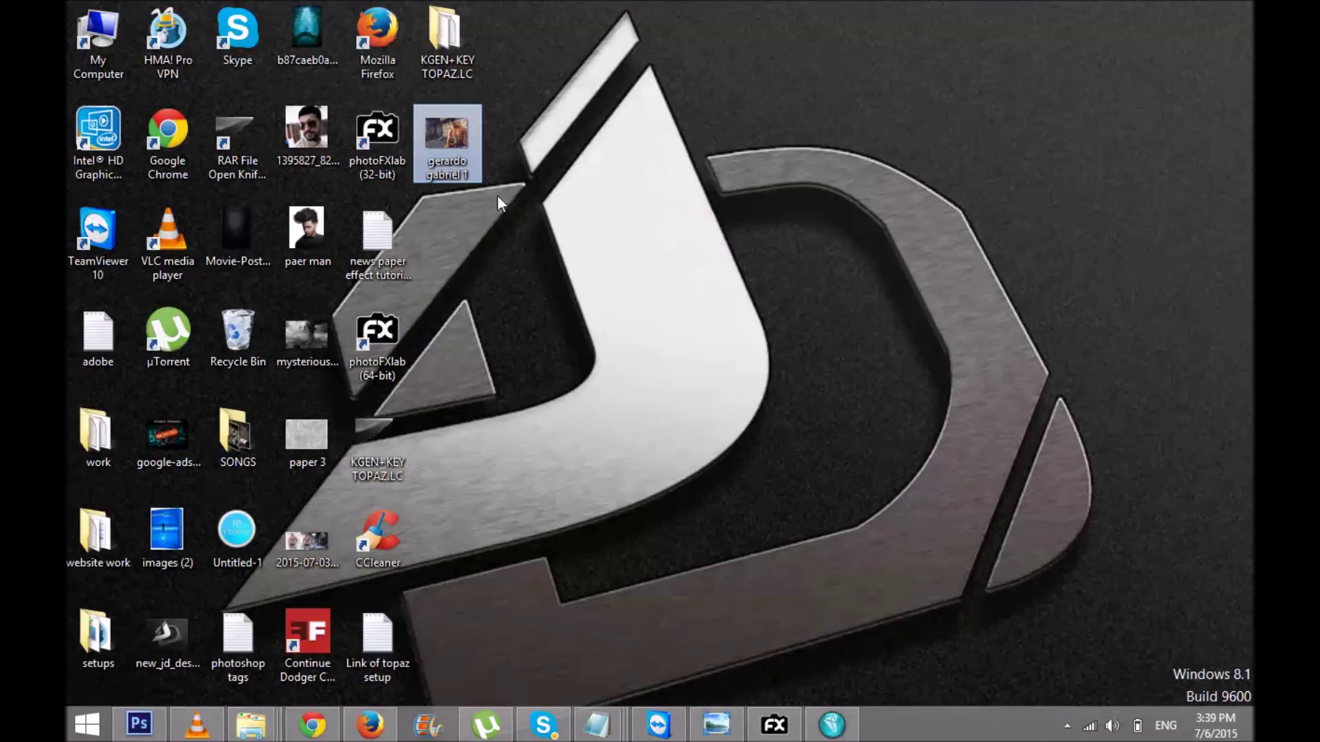
right_click(452, 135)
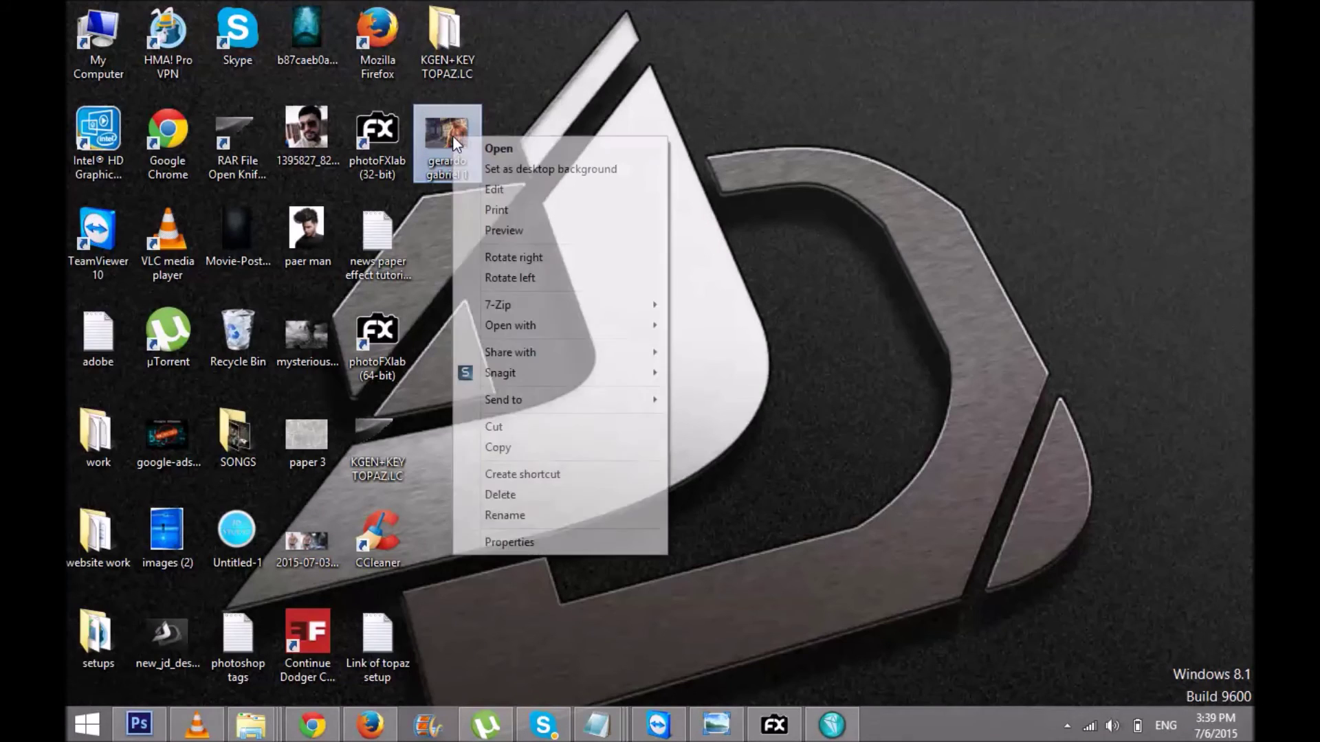
click(519, 227)
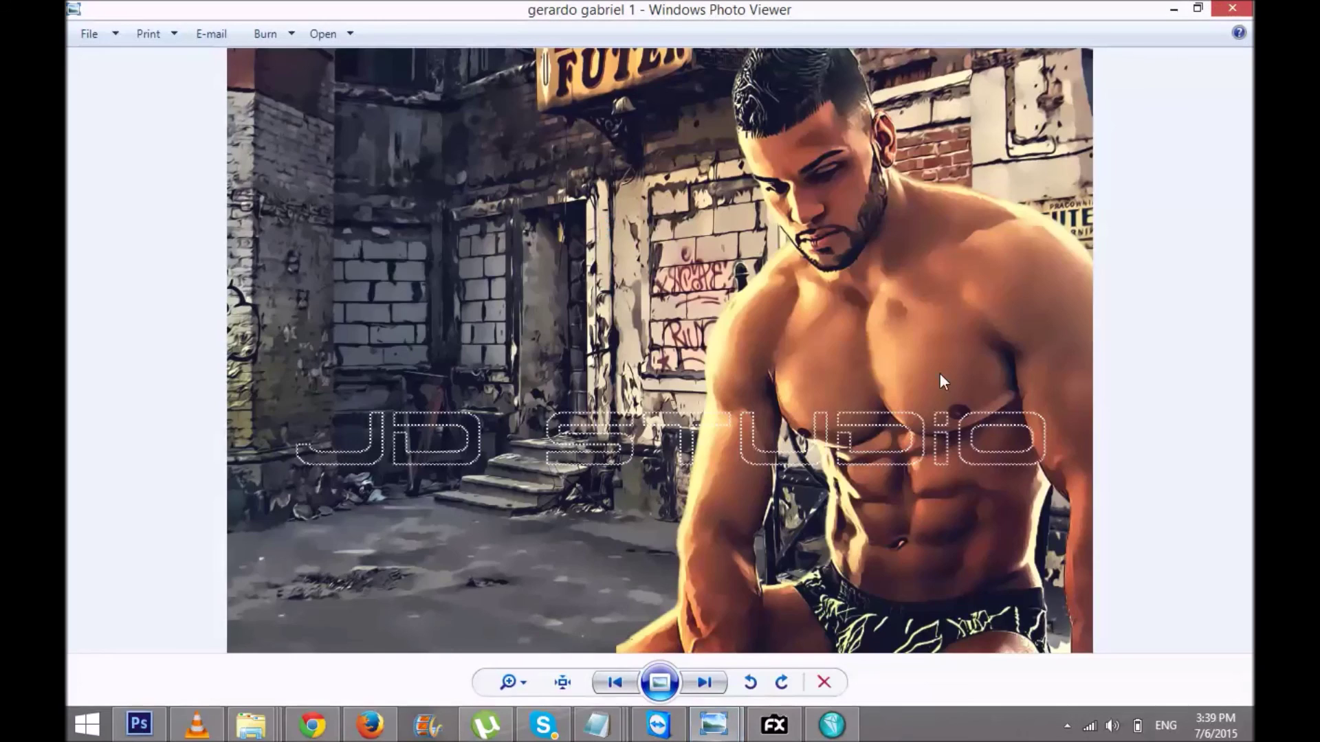
key(alt+F4)
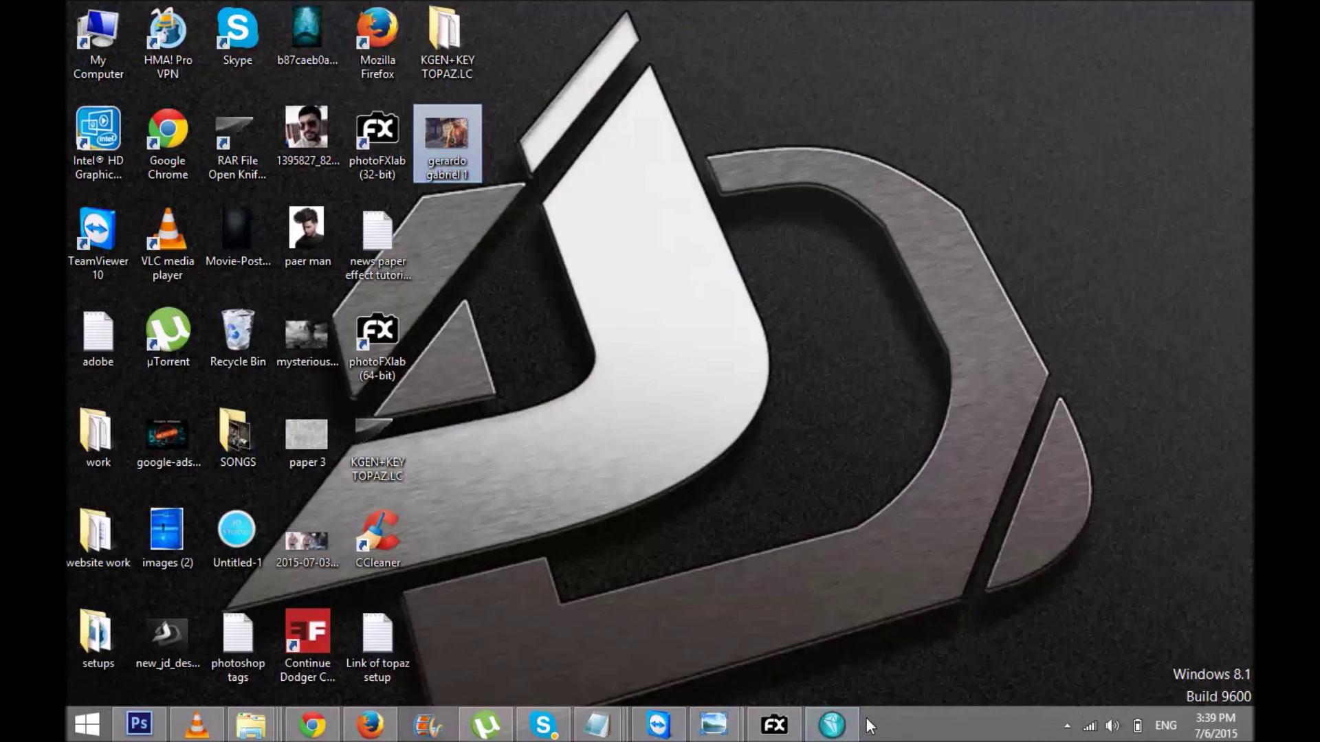
click(1066, 727)
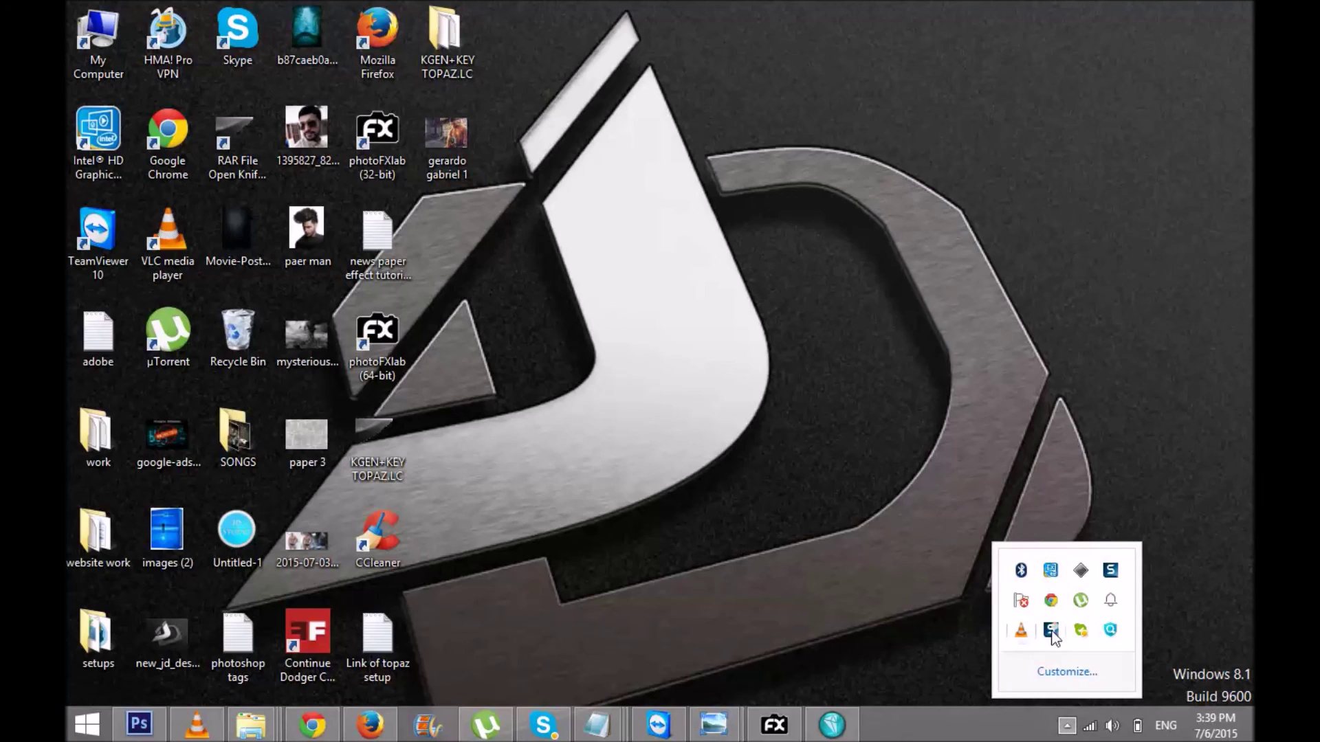